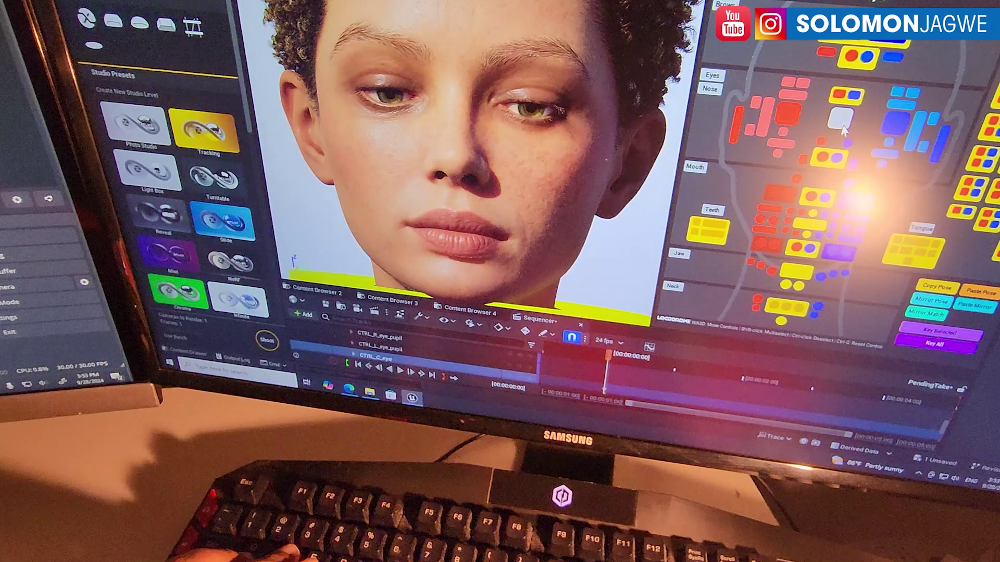
# Widen the body viewport beside the face close-up and select the right nostril and right eye controls in the face picker
pyautogui.press('s')
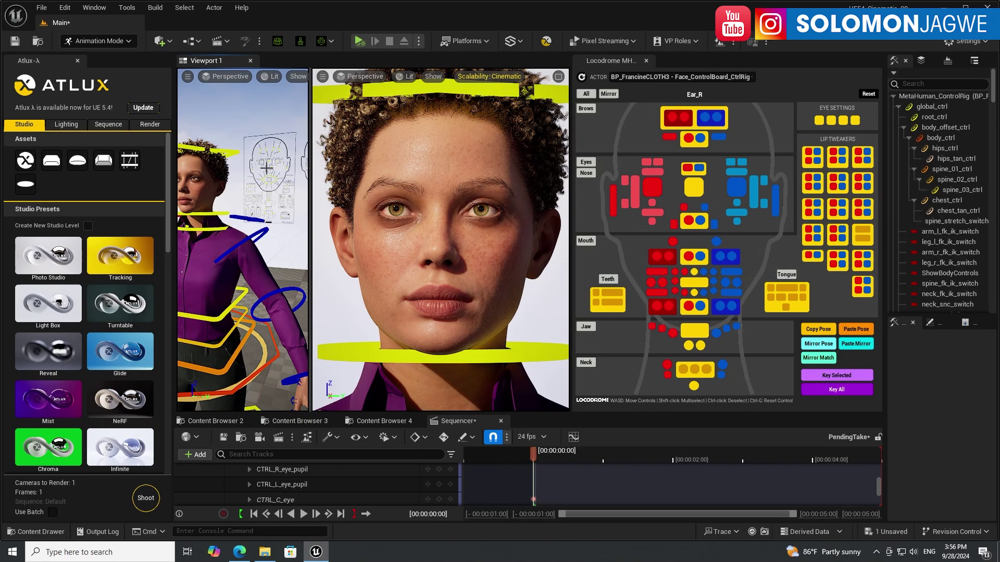
pyautogui.click(688, 219)
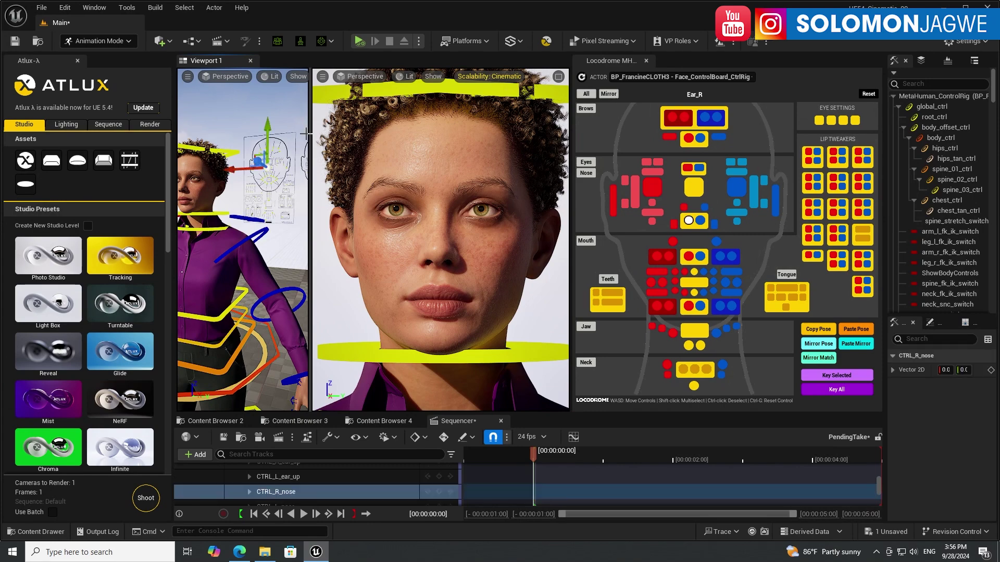
pyautogui.moveTo(311, 134); pyautogui.dragTo(390, 167)
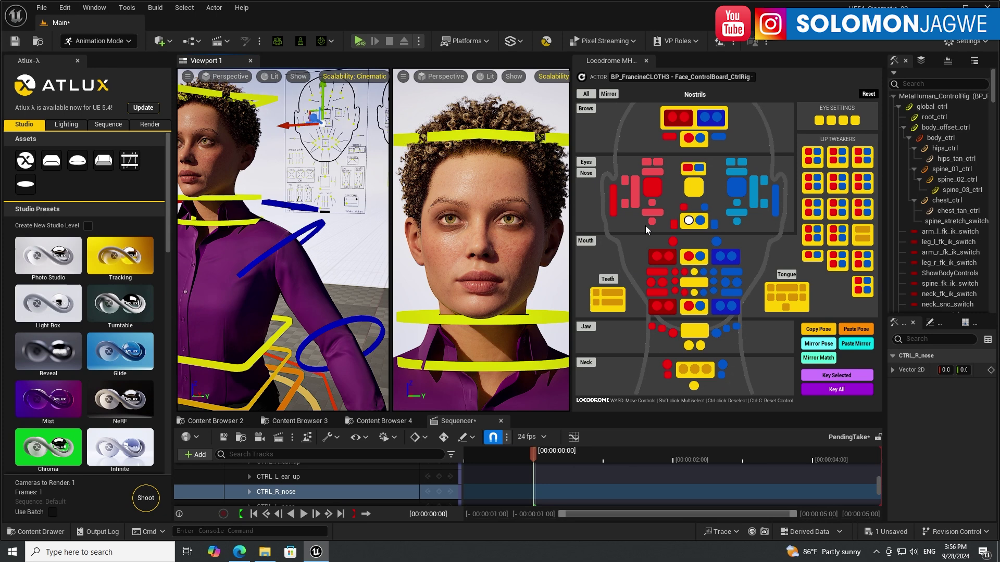
pyautogui.click(697, 191)
pyautogui.click(652, 186)
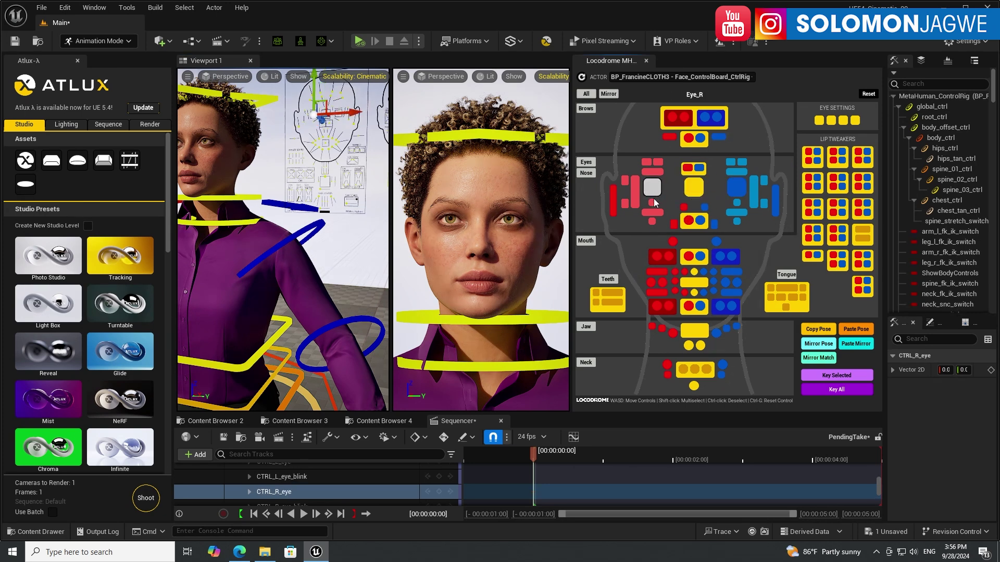
# Select the central Eyes control in the picker and shift the character's gaze down, up and to both sides
pyautogui.click(694, 186)
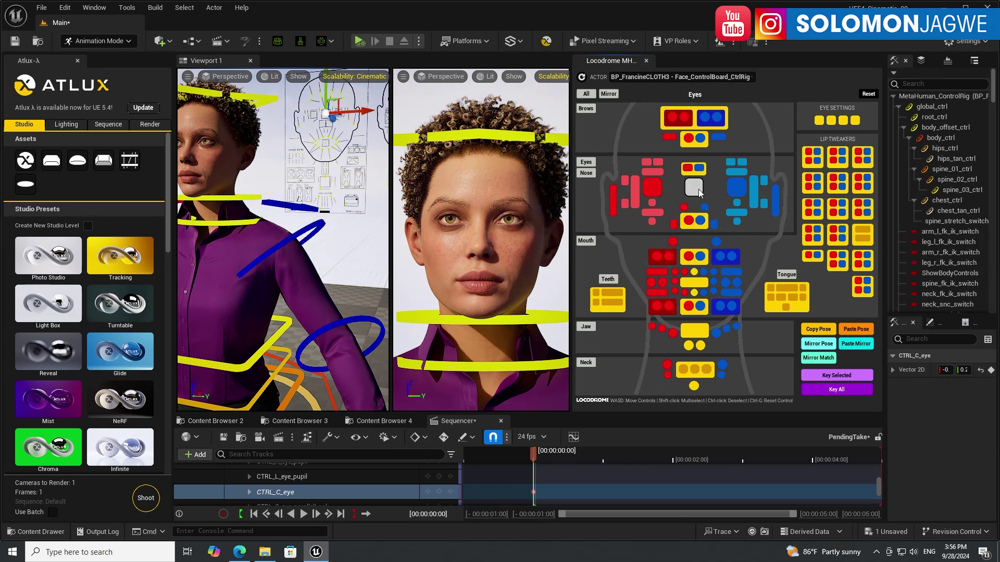
pyautogui.press('s')
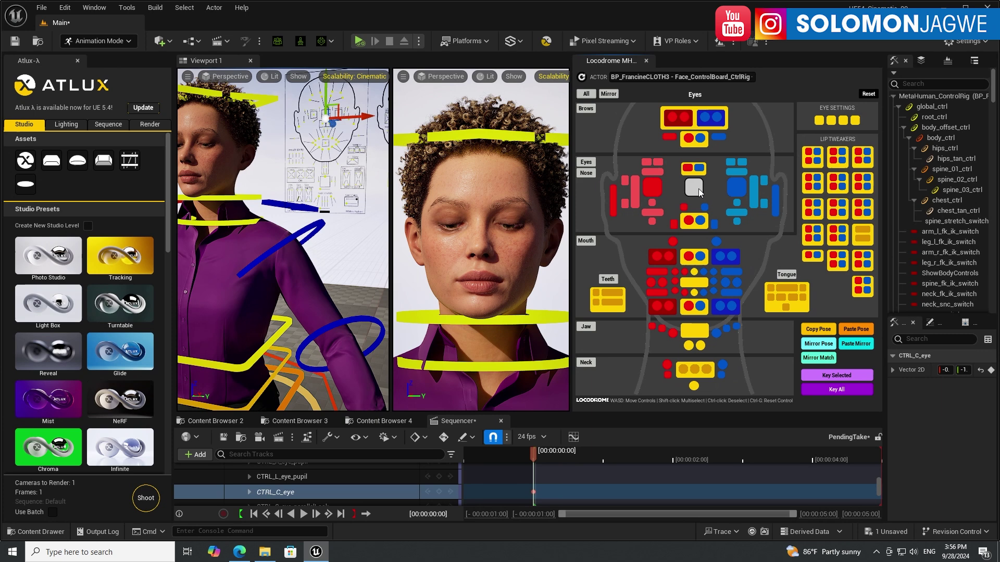
pyautogui.press('w')
pyautogui.press('d')
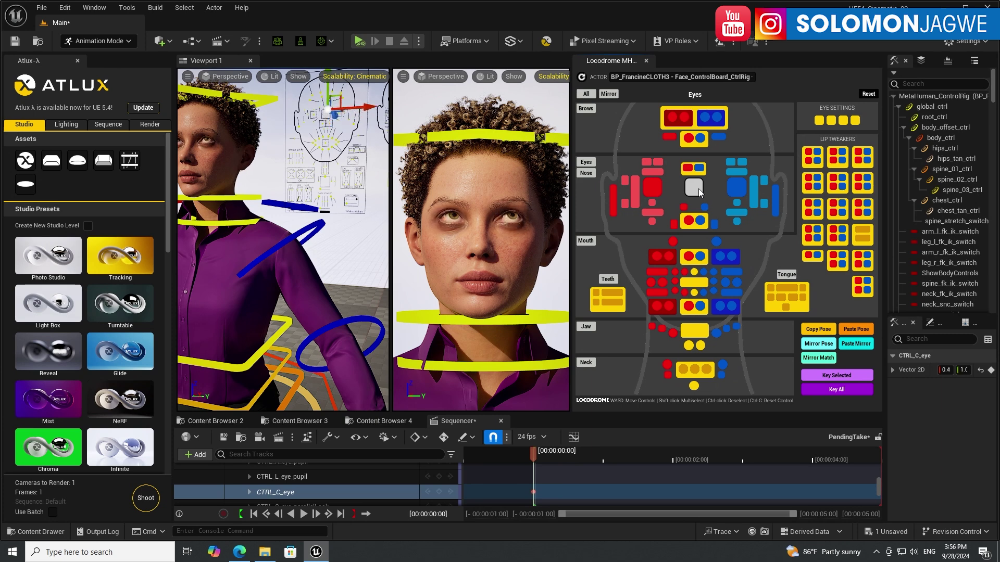
pyautogui.press('a')
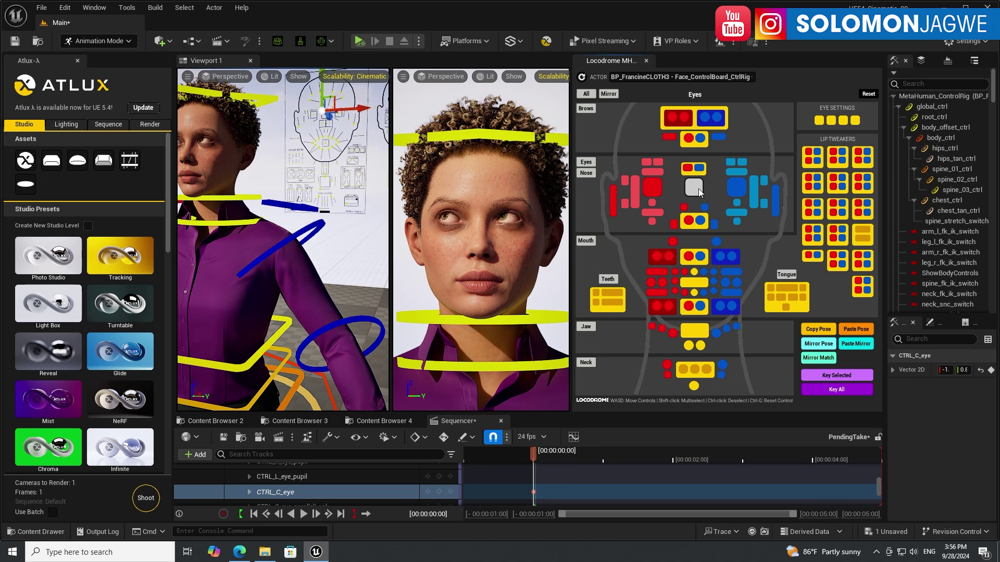
pyautogui.click(694, 188)
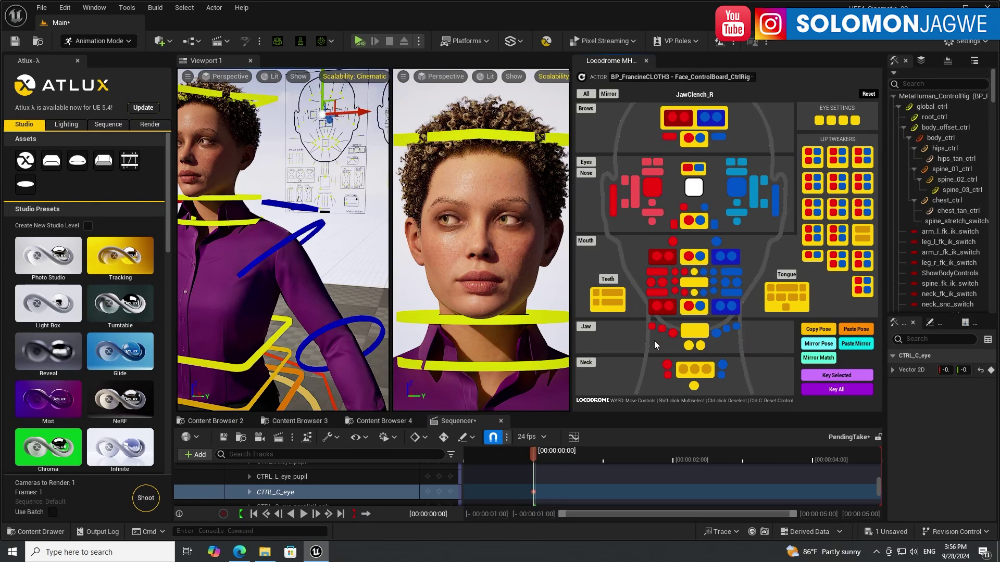
# Switch to the browser and review the Metahuman Face Control Rig Picker product page and its download page
pyautogui.click(239, 551)
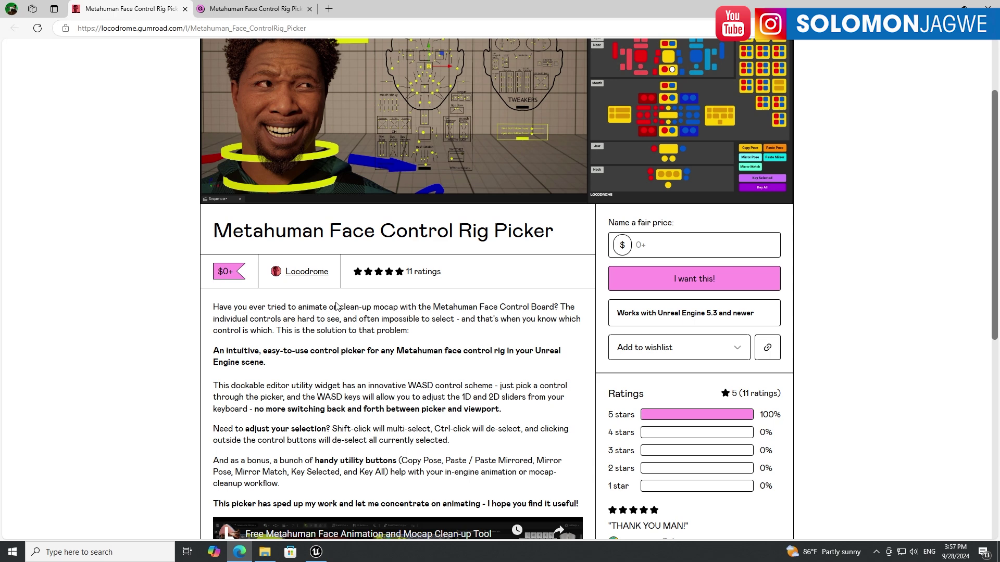
pyautogui.scroll(1, 387, 315)
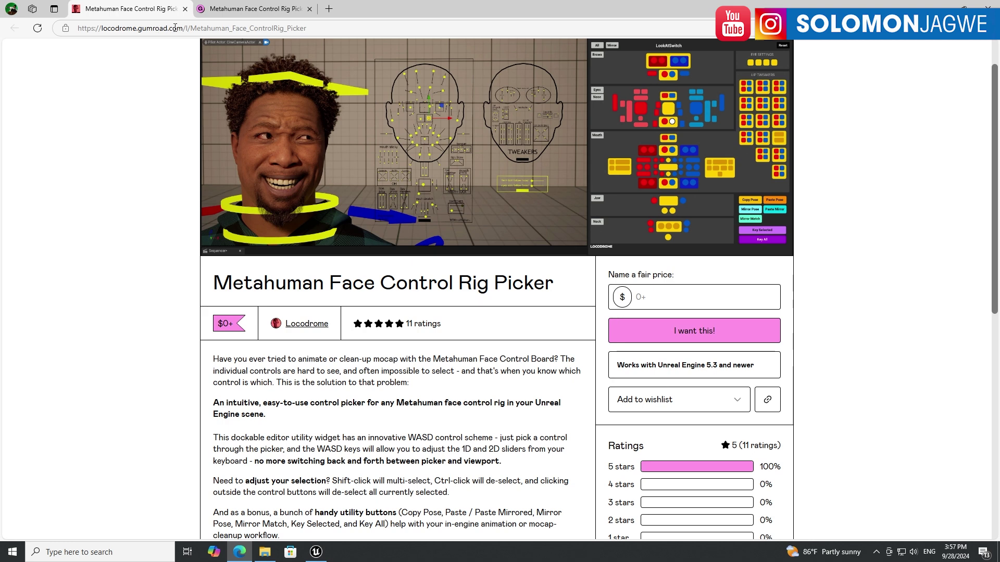
pyautogui.click(664, 296)
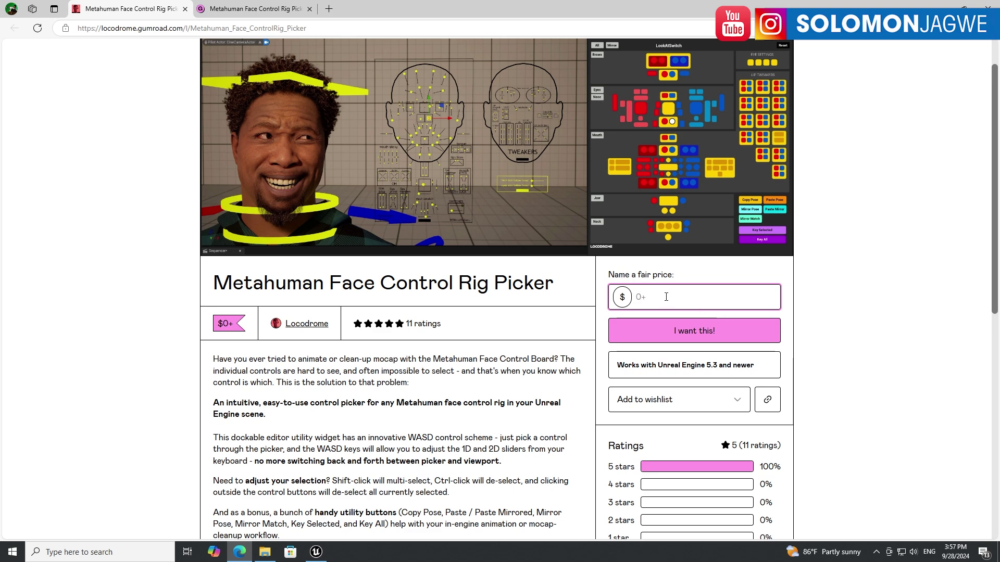
pyautogui.click(262, 9)
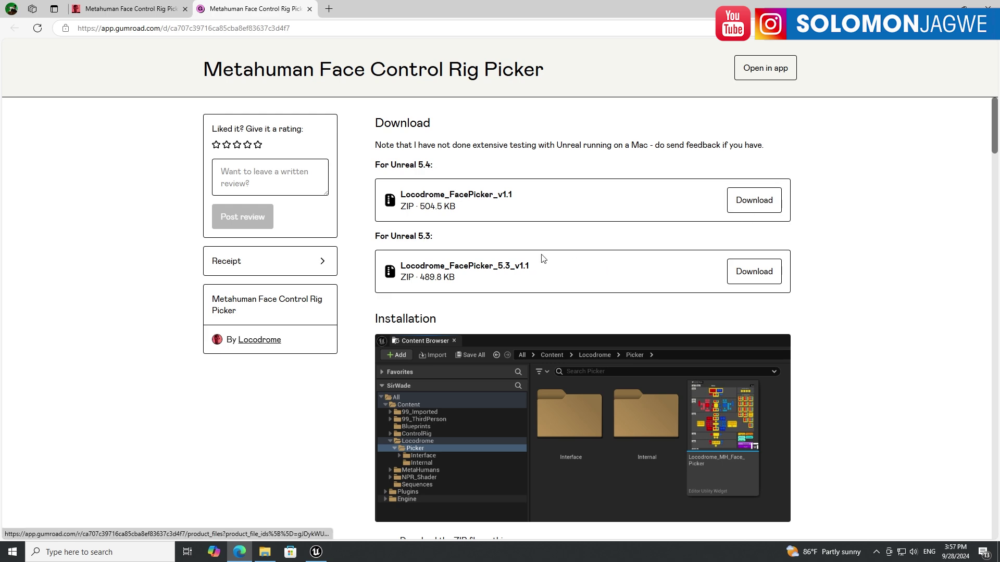
# Inspect the installed picker files in File Explorer under UE53_Cinematic_00 5.4, Content, Locodrome, Picker, and put the window away
pyautogui.click(265, 555)
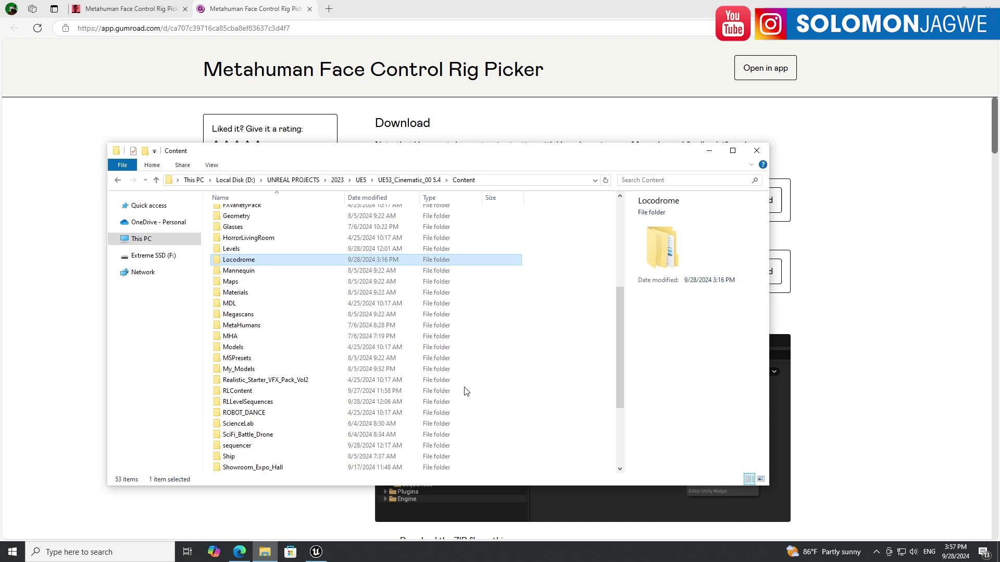
pyautogui.click(537, 286)
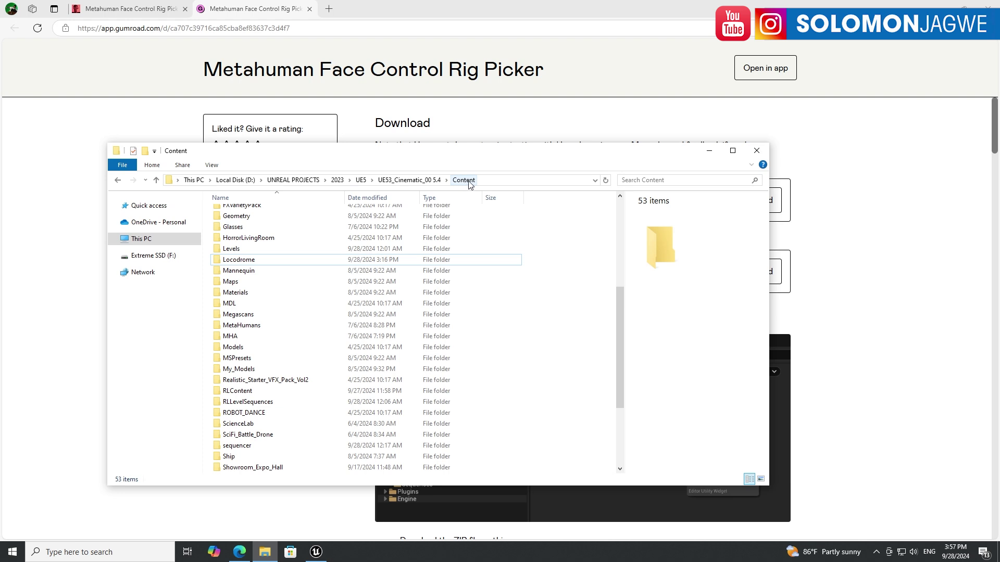
pyautogui.click(416, 181)
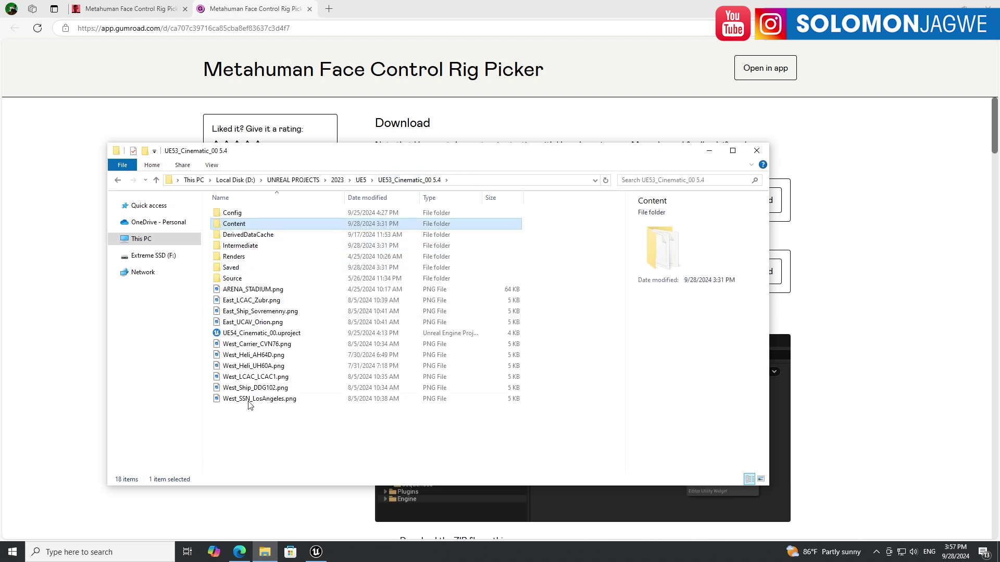
pyautogui.doubleClick(235, 225)
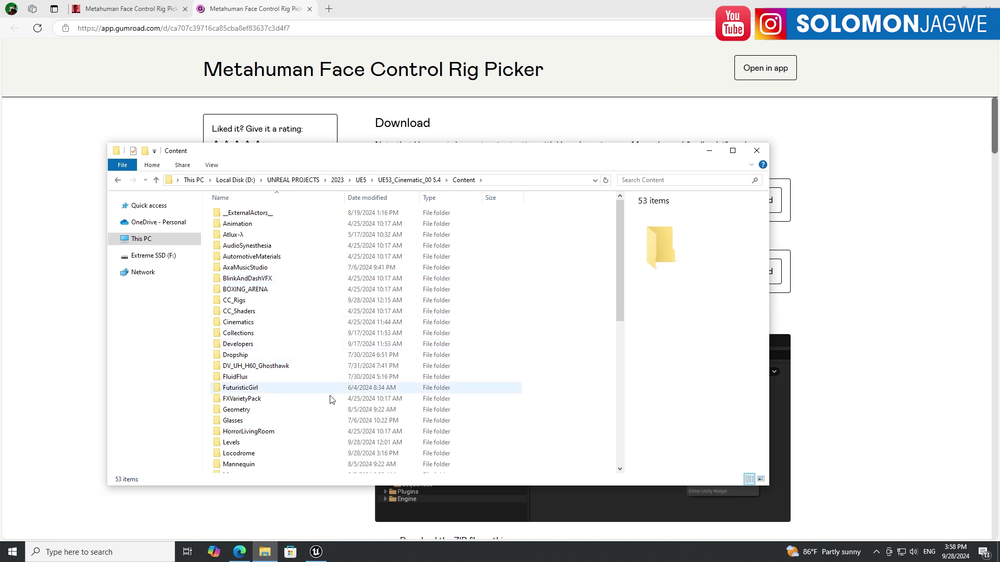
pyautogui.click(270, 451)
pyautogui.scroll(-2, 270, 450)
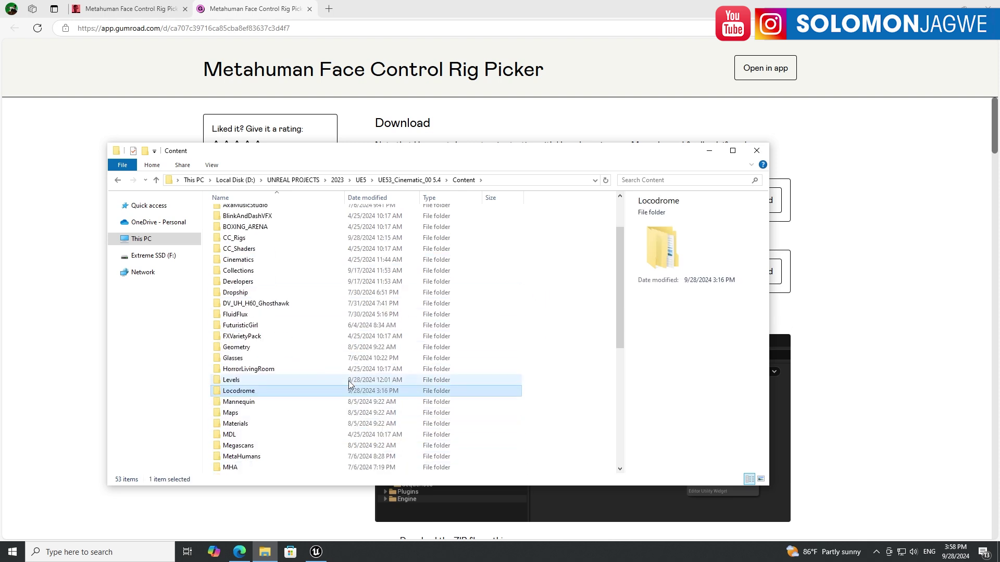
pyautogui.doubleClick(232, 391)
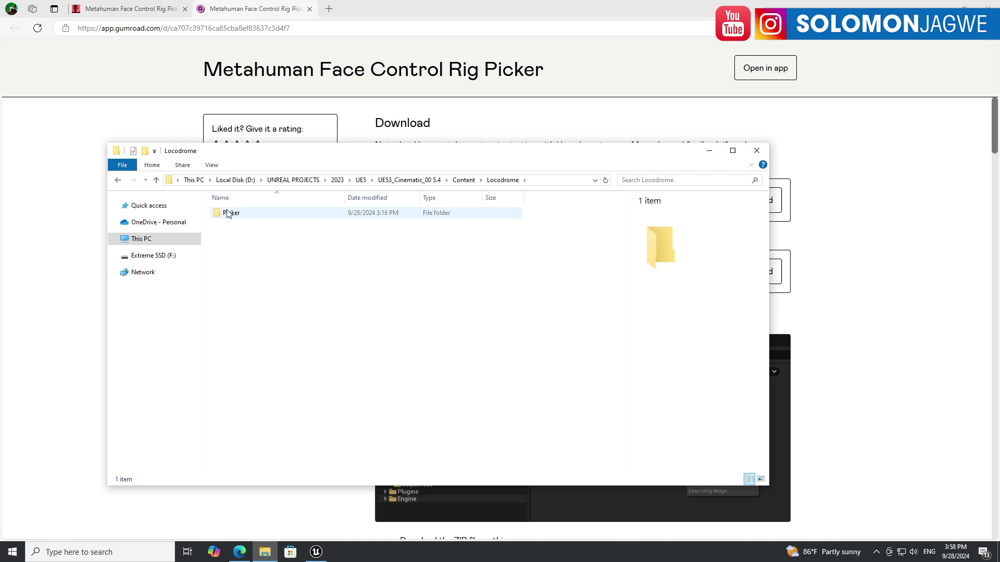
pyautogui.doubleClick(229, 213)
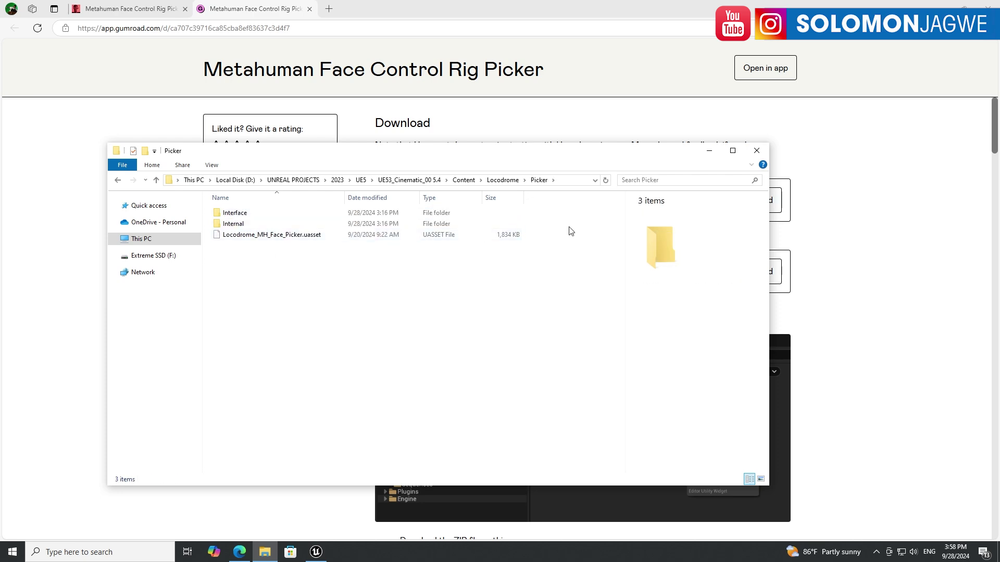
pyautogui.click(710, 152)
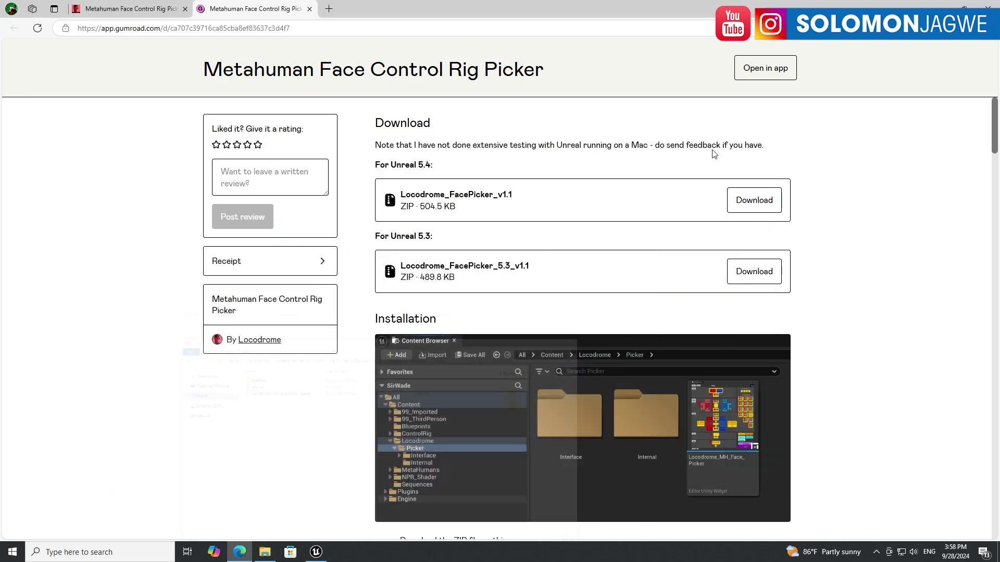
# Return to Unreal Editor, search the project's plugins for "common" to check the Common UI Plugin, and close the plugin list
pyautogui.click(315, 551)
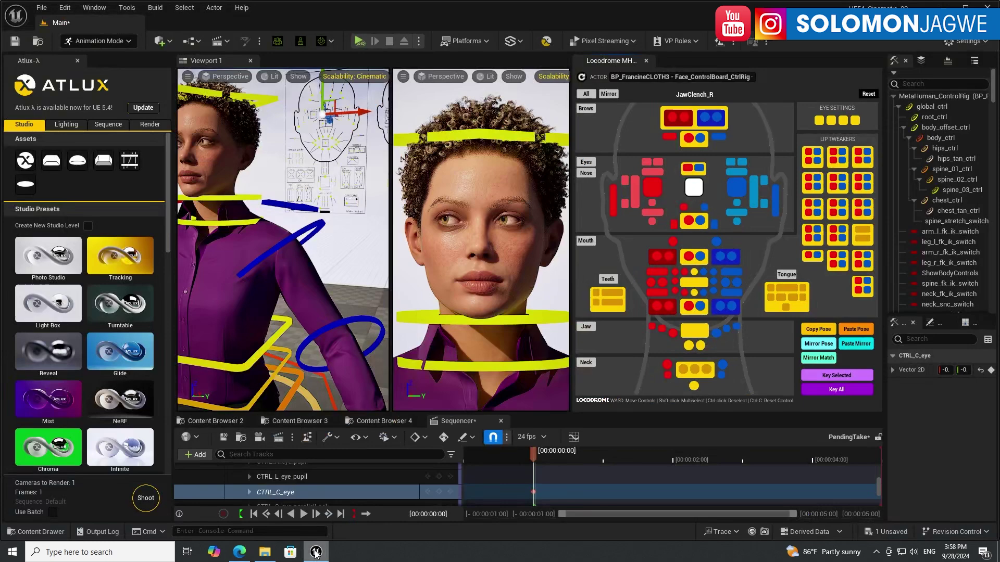
pyautogui.click(968, 42)
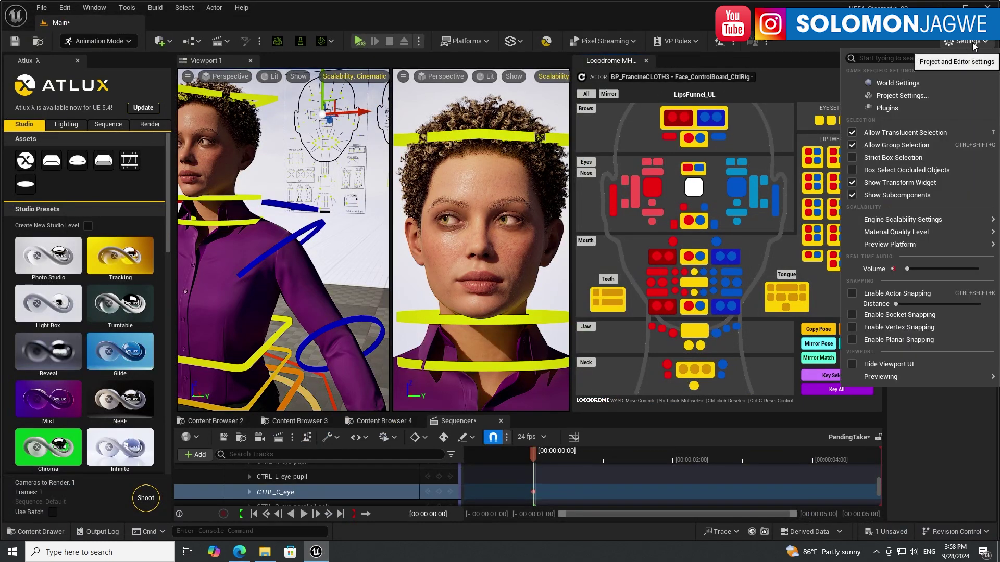
pyautogui.click(897, 110)
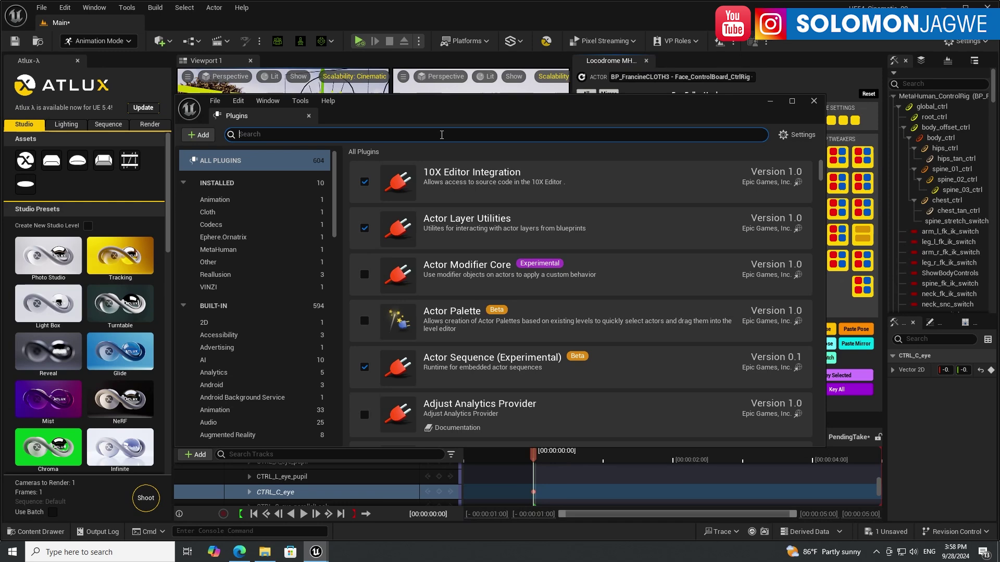
pyautogui.write('comm')
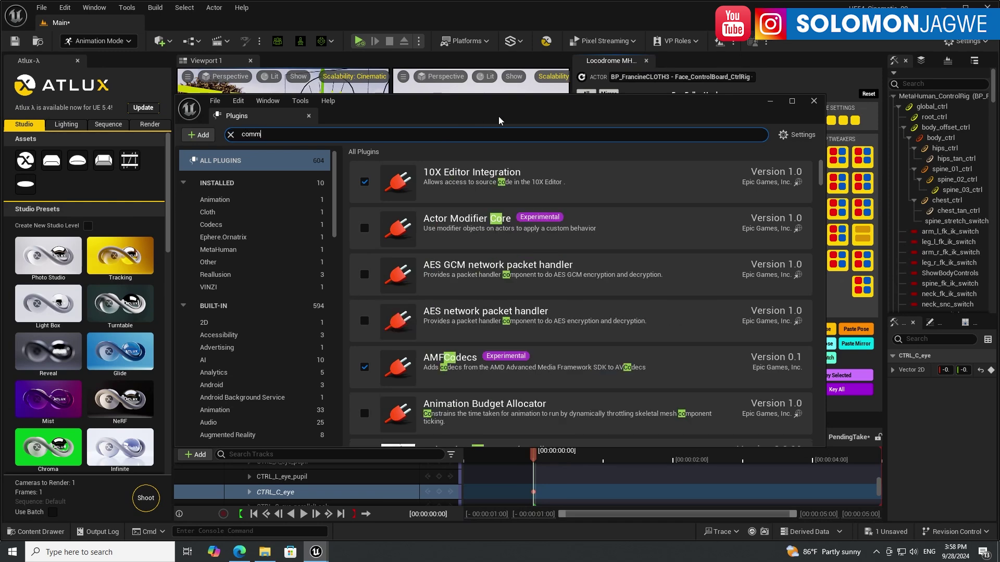
pyautogui.write('on')
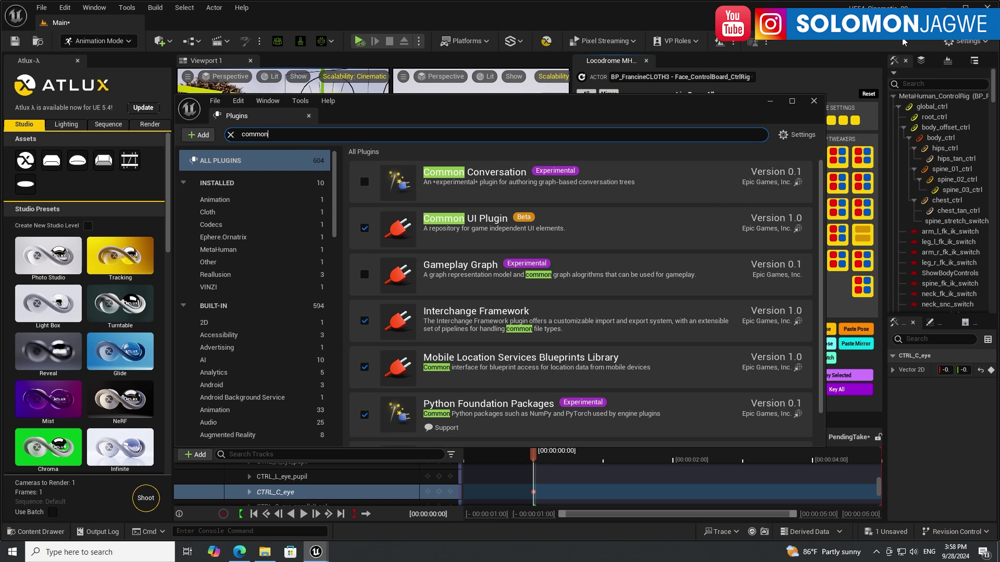
pyautogui.click(814, 104)
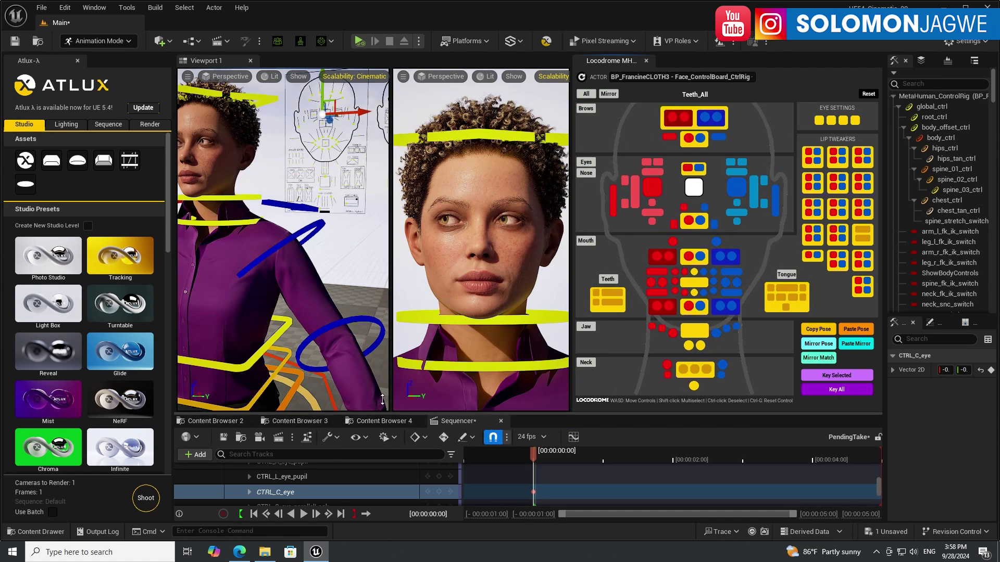
# Enlarge the lower editor area, find Locodrome_MH_Face_Picker in the Locodrome/Picker content folder, and run it as an editor utility widget
pyautogui.moveTo(382, 399); pyautogui.dragTo(364, 256)
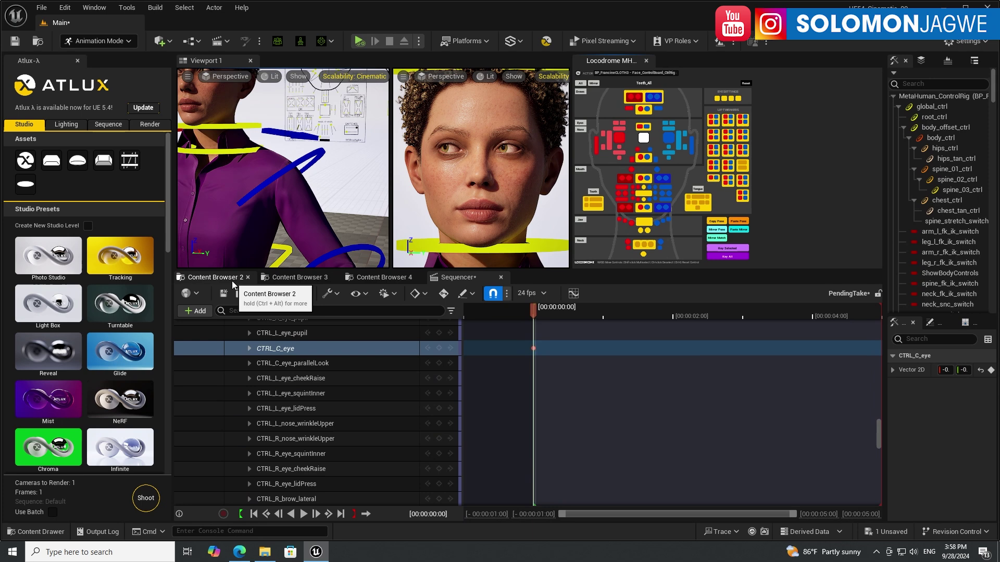
pyautogui.click(232, 280)
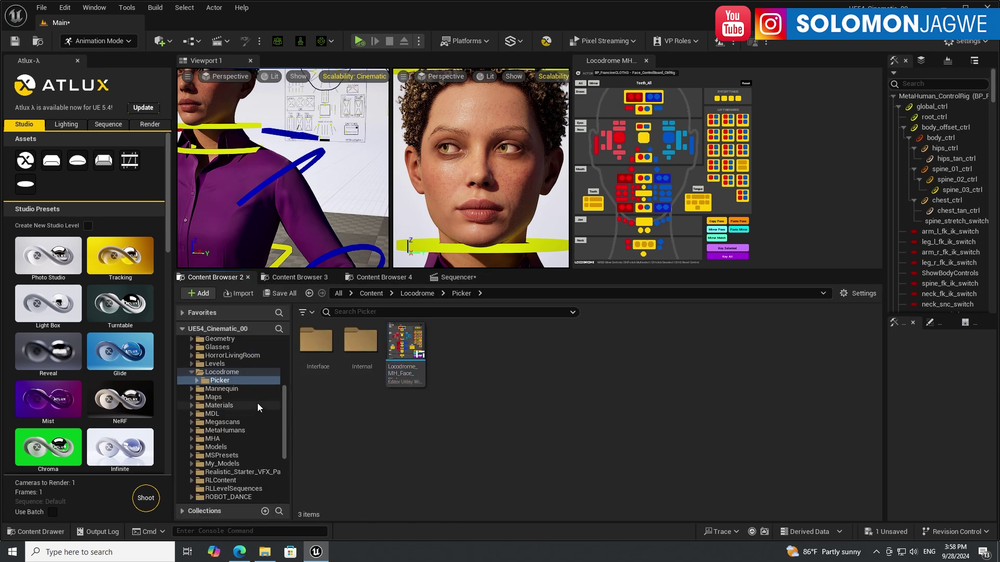
pyautogui.click(222, 372)
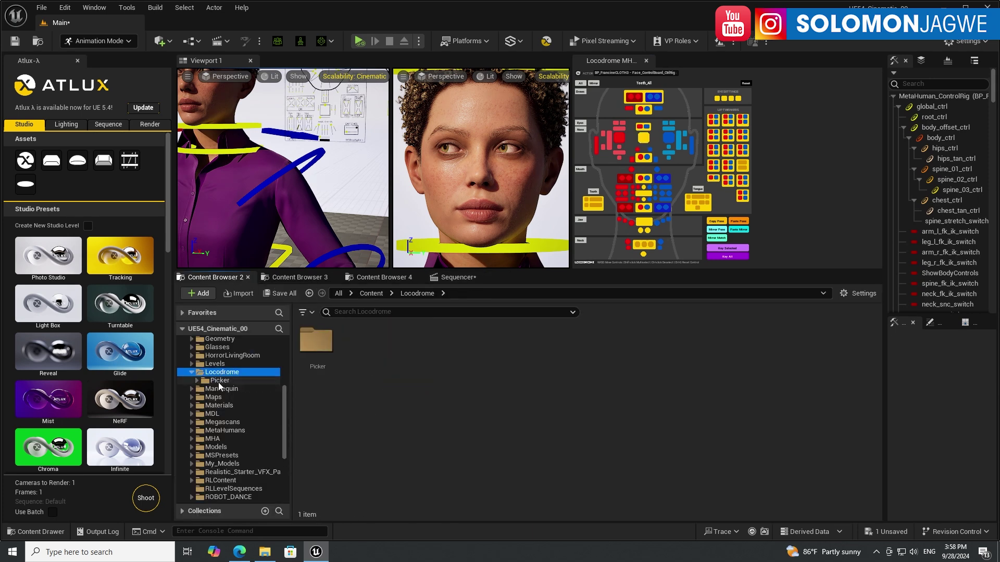
pyautogui.click(219, 381)
pyautogui.click(405, 343)
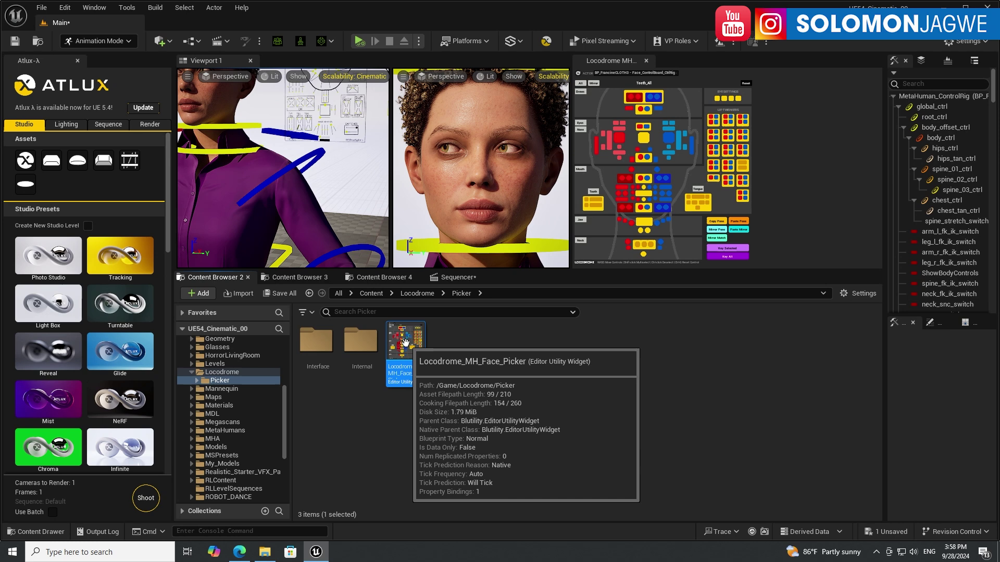
pyautogui.rightClick(405, 342)
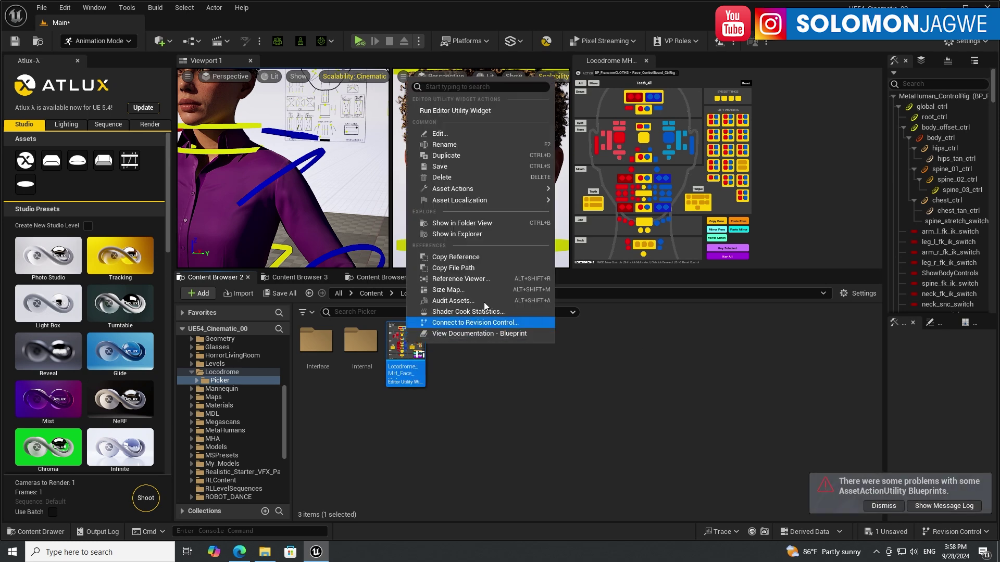
pyautogui.click(452, 110)
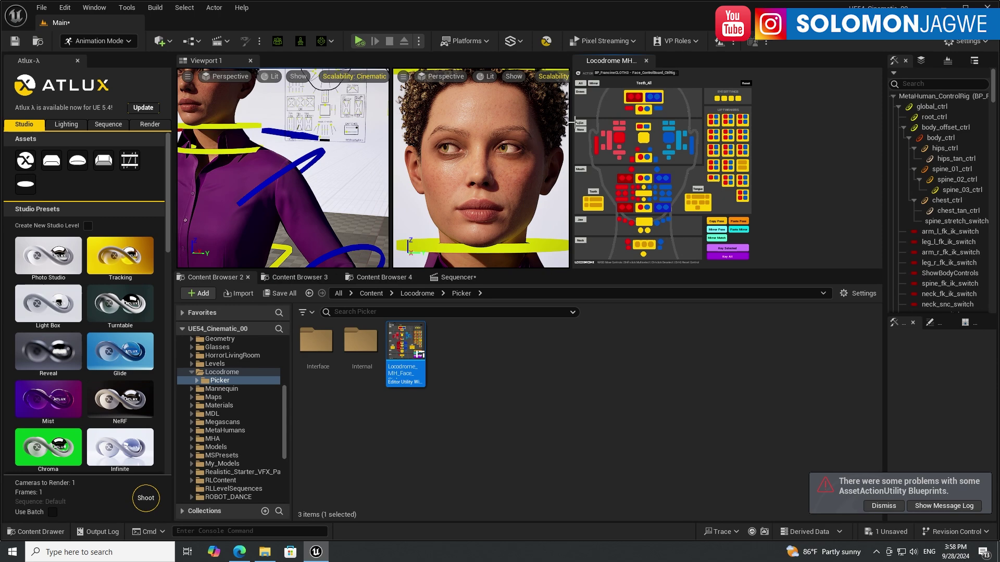
# Undock the Locodrome face picker into a floating window and place it over the viewports and Sequencer
pyautogui.moveTo(610, 57); pyautogui.dragTo(675, 208)
pyautogui.moveTo(558, 64); pyautogui.dragTo(648, 198)
pyautogui.moveTo(761, 195); pyautogui.dragTo(501, 191)
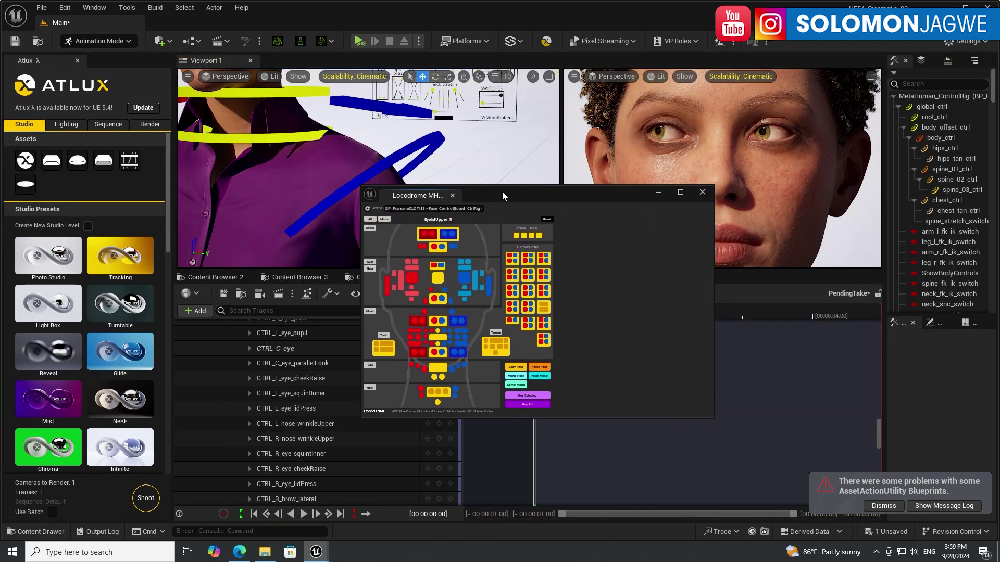
pyautogui.click(405, 197)
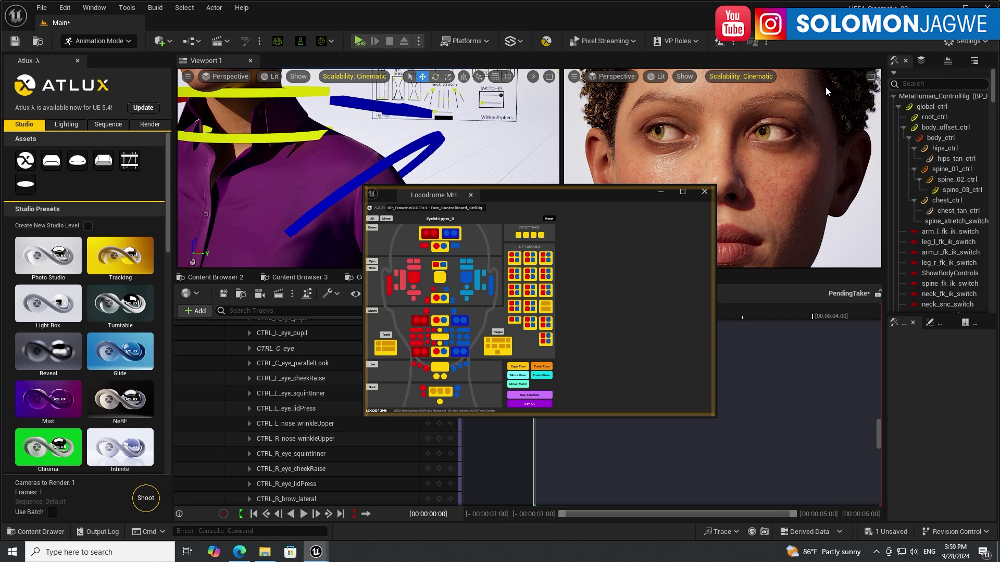
# Dock the Locodrome face picker beside the viewports, then enlarge the viewport area over Sequencer and give the two views more width
pyautogui.moveTo(424, 195); pyautogui.dragTo(776, 115)
pyautogui.moveTo(860, 85); pyautogui.dragTo(874, 108)
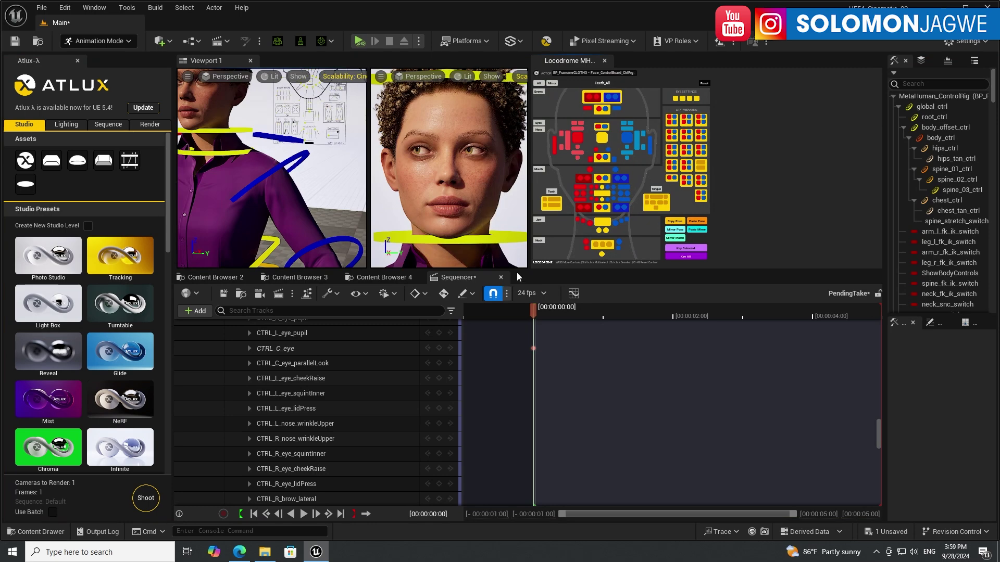
pyautogui.moveTo(519, 270); pyautogui.dragTo(521, 463)
pyautogui.moveTo(529, 246); pyautogui.dragTo(649, 239)
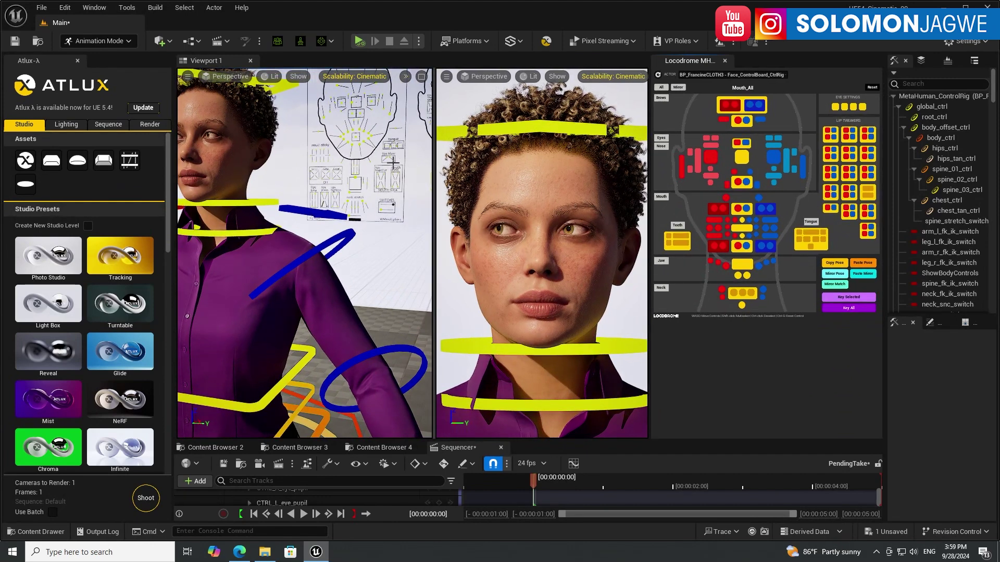
# Examine the MetaHuman's face control board and tweakers in the perspective view that shows the body, keeping the two-view layout
pyautogui.click(422, 77)
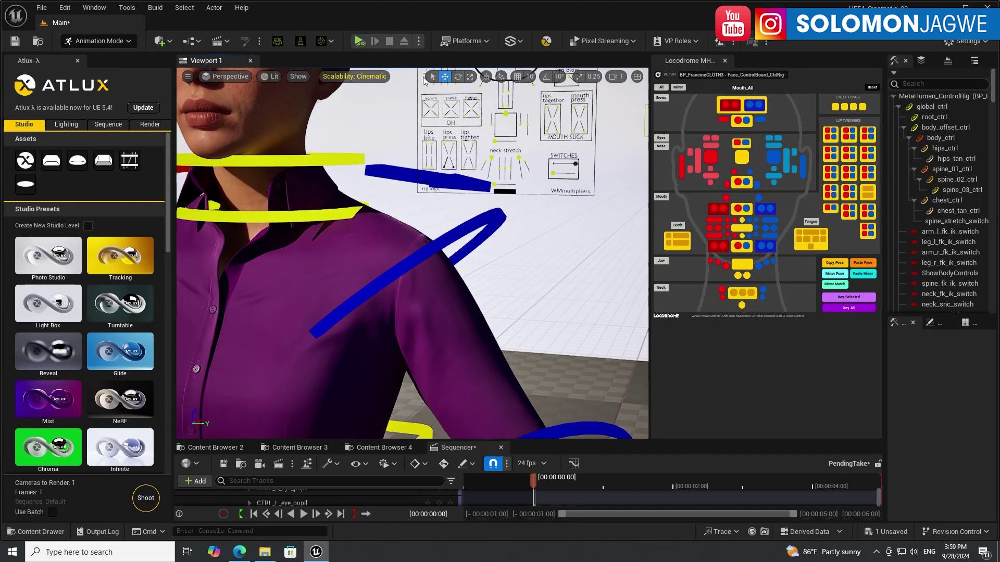
pyautogui.click(641, 77)
pyautogui.moveTo(386, 186); pyautogui.dragTo(495, 137, button='right')
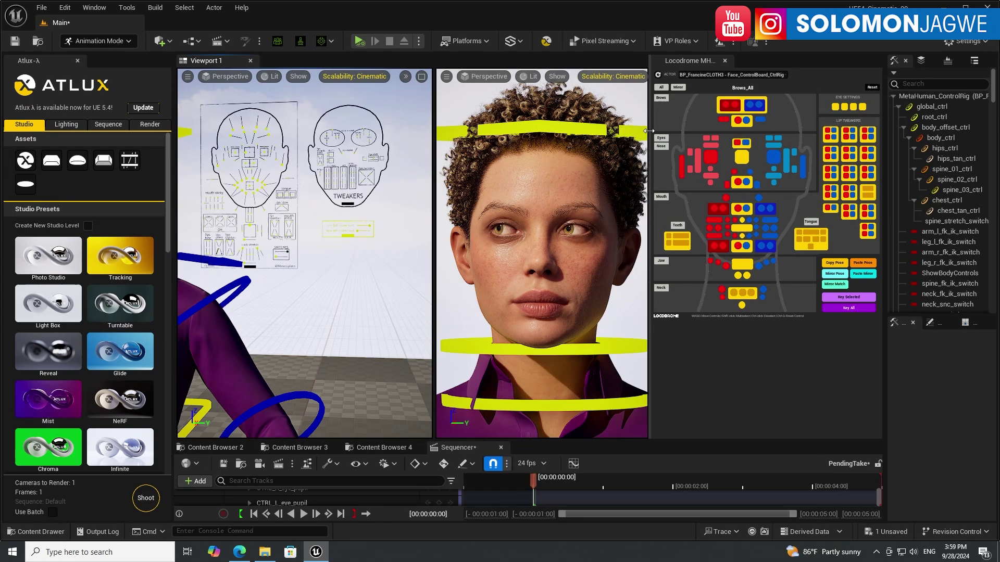
# Maximize the face close-up view and widen the docked picker to about half of the viewport area
pyautogui.moveTo(650, 104); pyautogui.dragTo(800, 86)
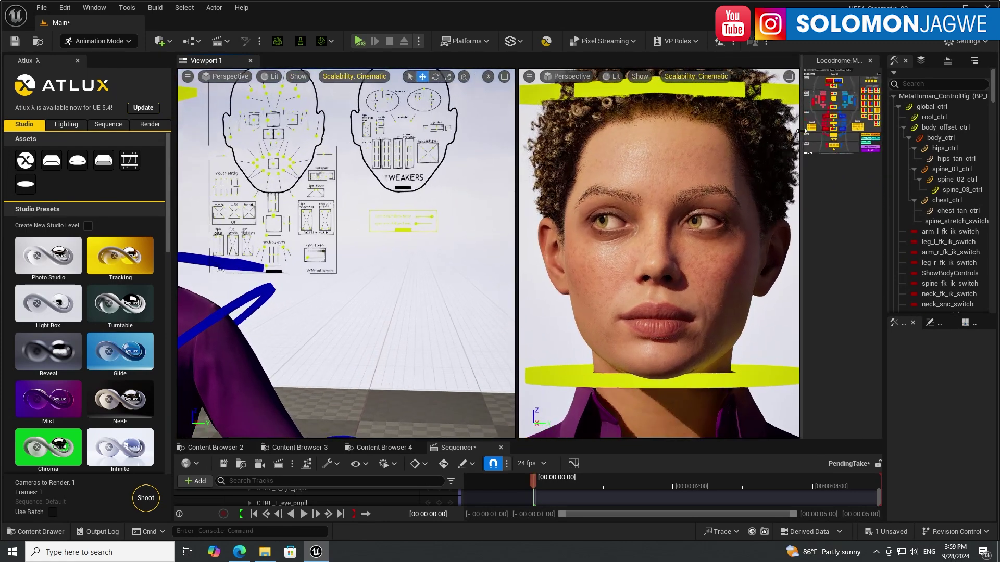
pyautogui.click(789, 77)
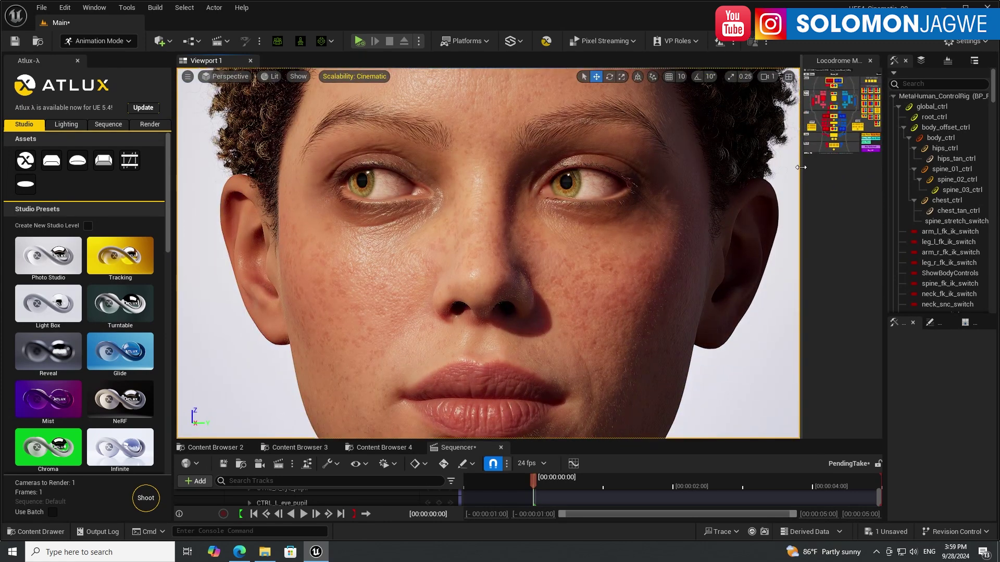
pyautogui.moveTo(792, 170); pyautogui.dragTo(540, 199)
# Select both individual eye controls in the picker and move them down, up and sideways until the eyes look straight ahead
pyautogui.click(624, 197)
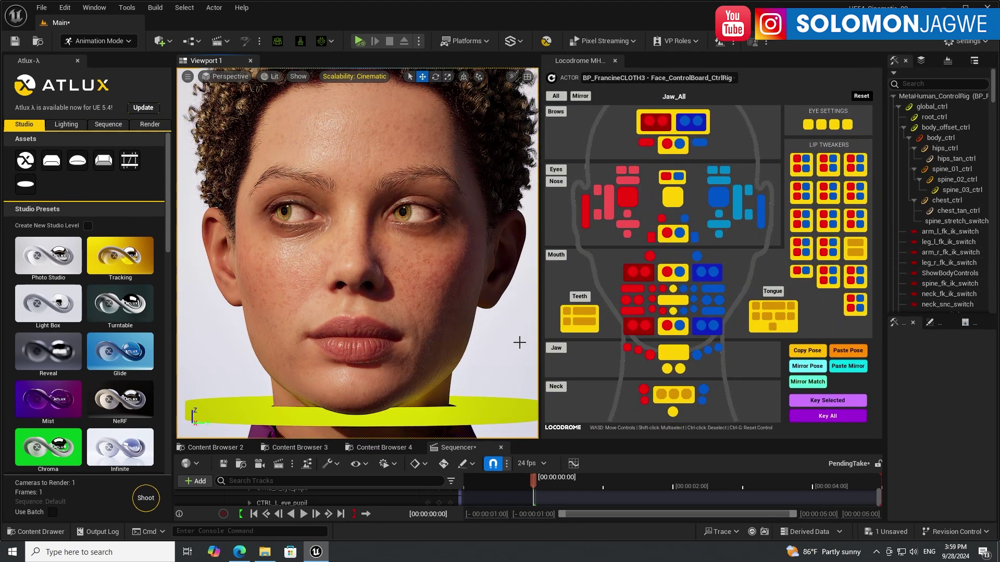
pyautogui.click(673, 200)
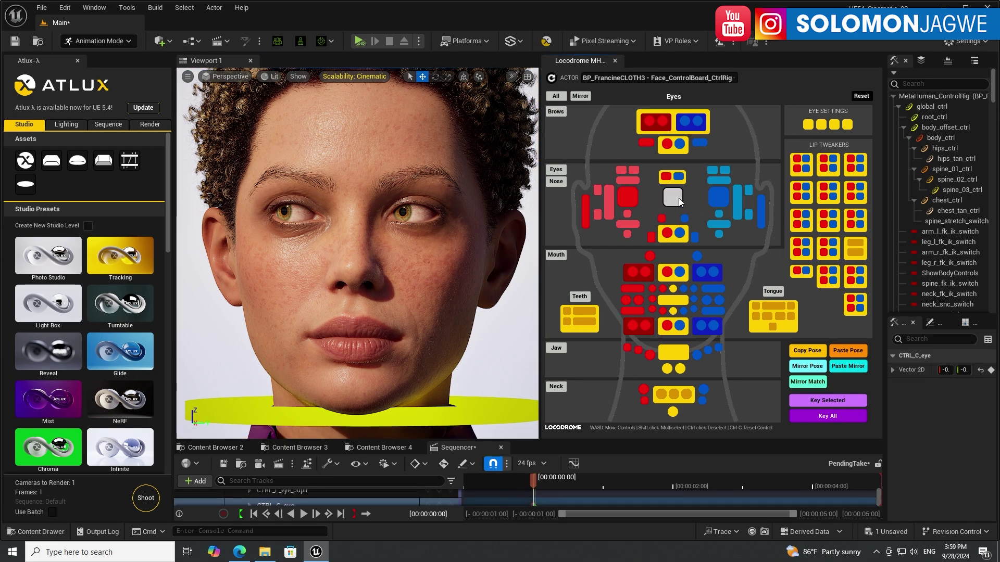
pyautogui.click(627, 197)
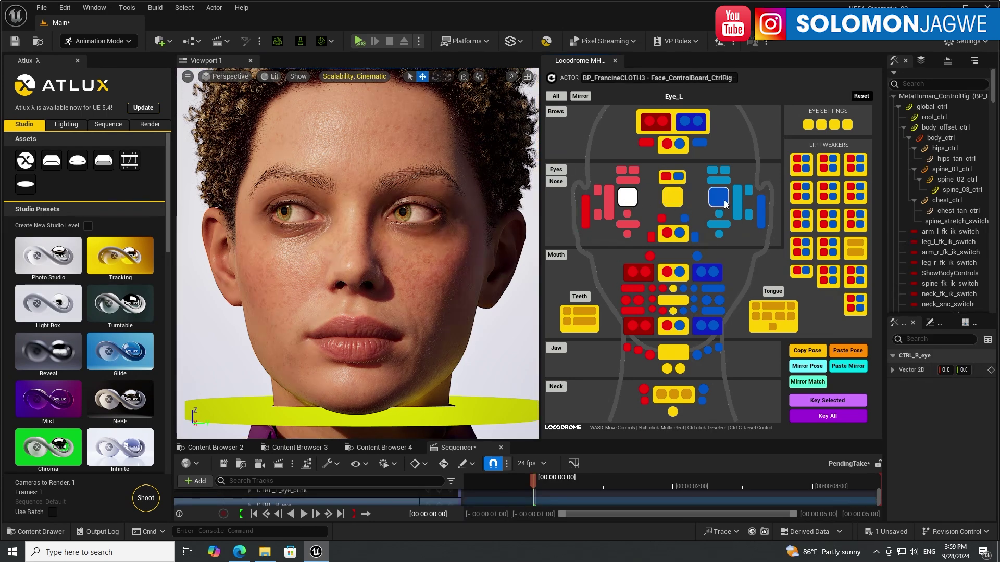
pyautogui.keyDown('shift'); pyautogui.click(723, 200); pyautogui.keyUp('shift')
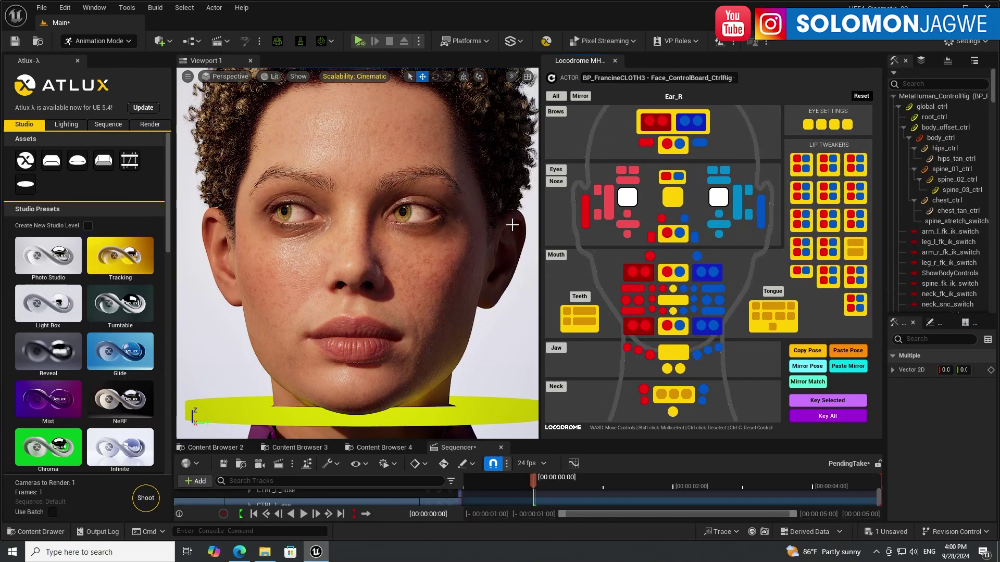
pyautogui.press('s')
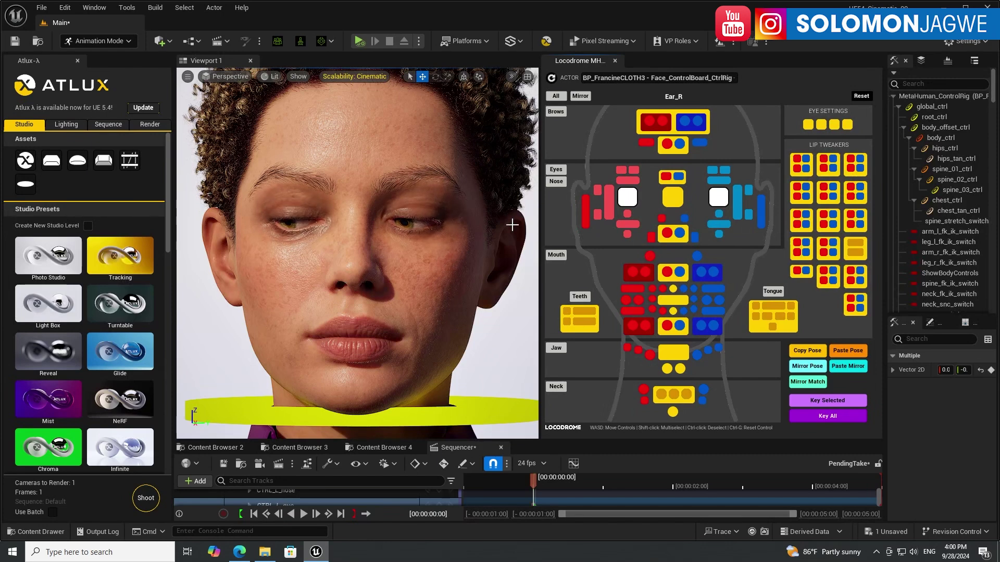
pyautogui.press('w')
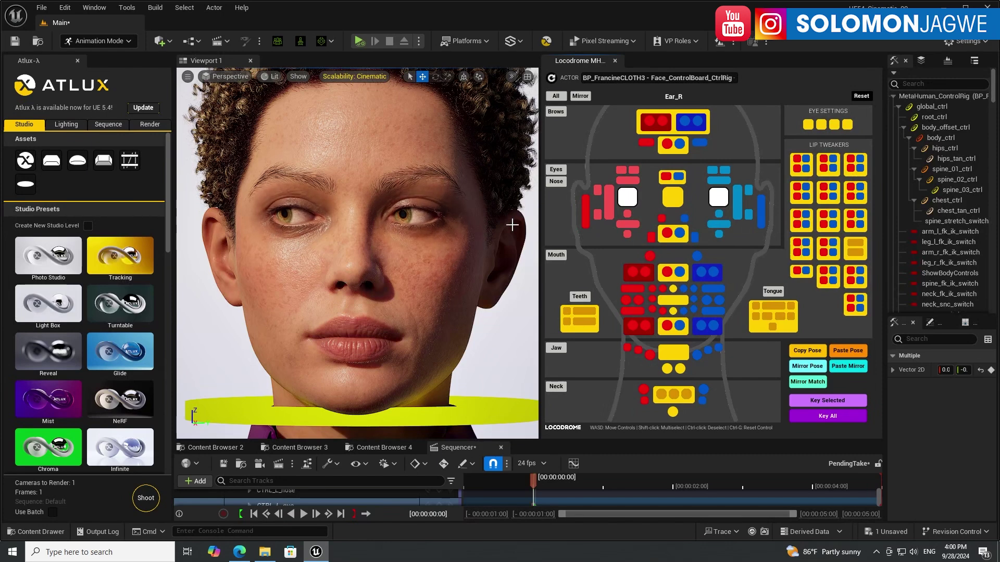
pyautogui.press('d')
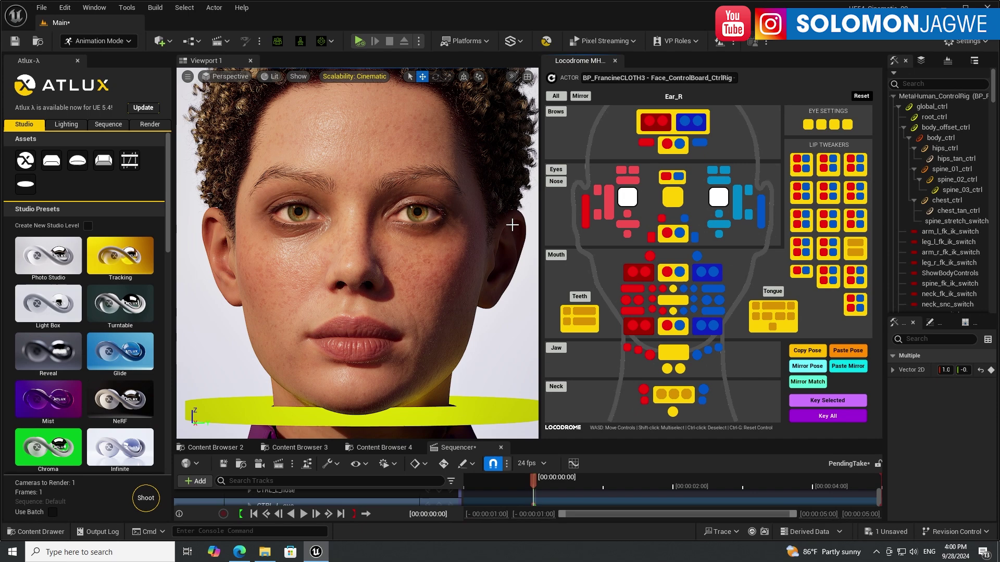
pyautogui.press('a')
pyautogui.press('w')
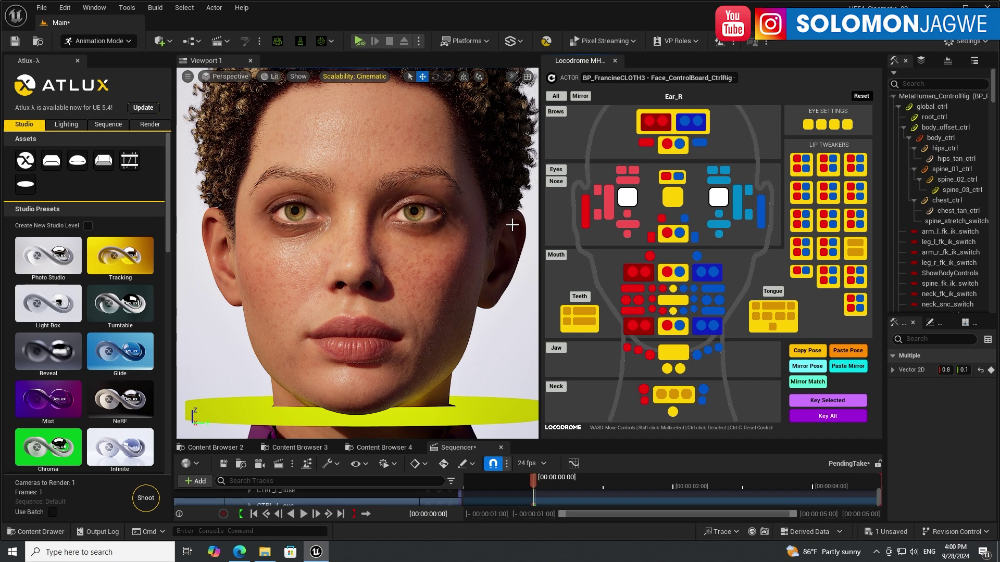
pyautogui.press('d')
pyautogui.press('s')
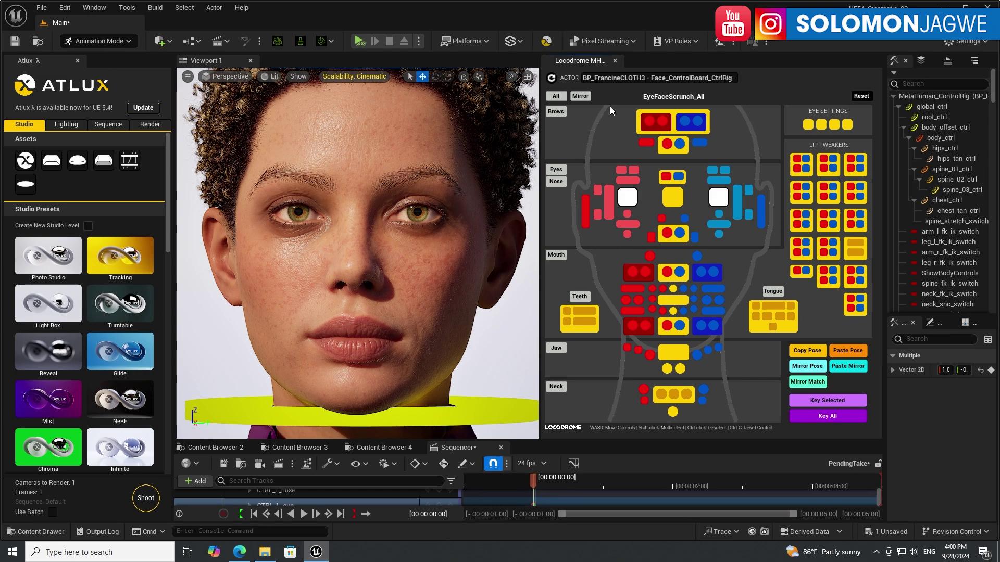
# Select the nose group, then all eye controls in the picker, nudge them down and up, and reset them
pyautogui.click(556, 181)
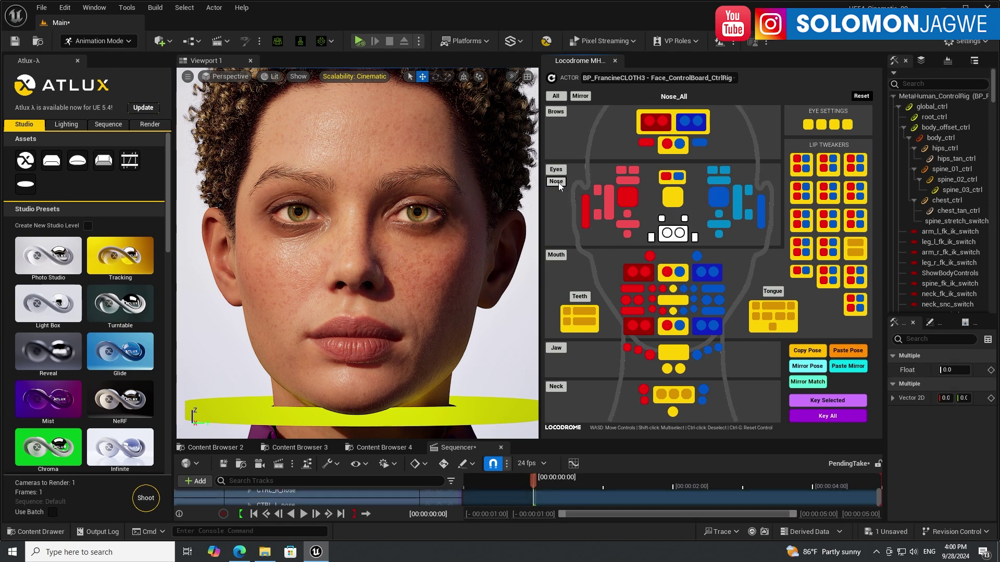
pyautogui.click(555, 171)
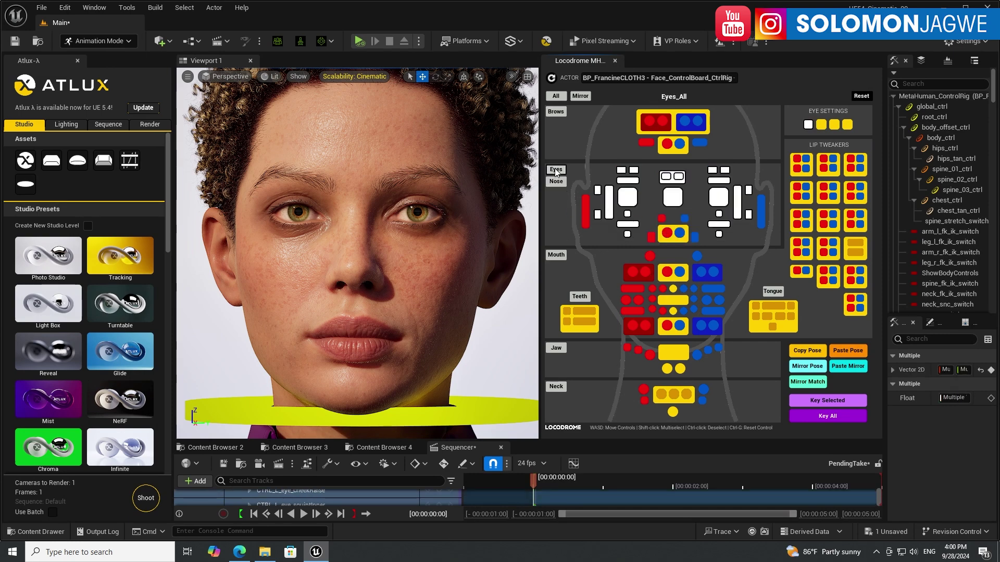
pyautogui.press('s')
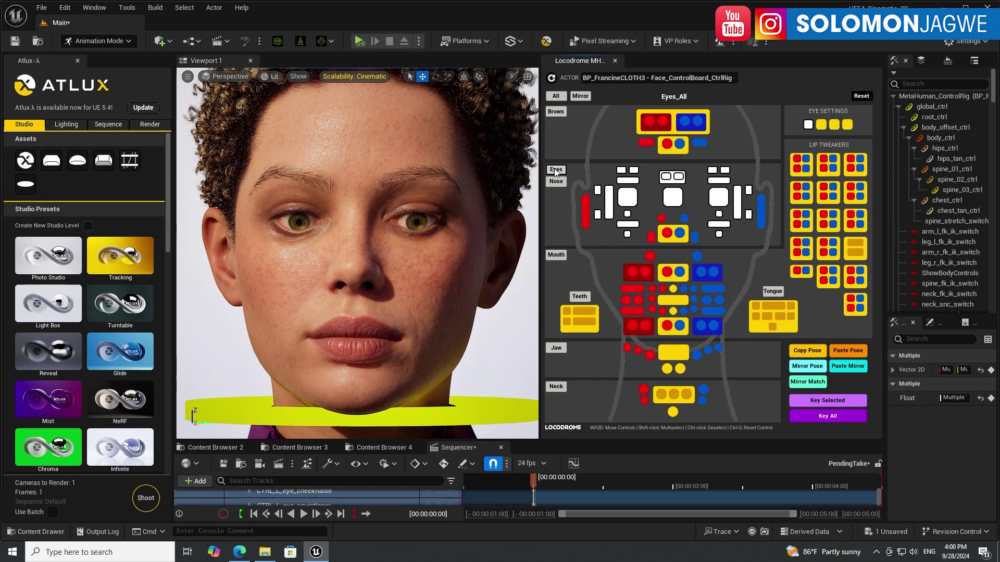
pyautogui.press('w')
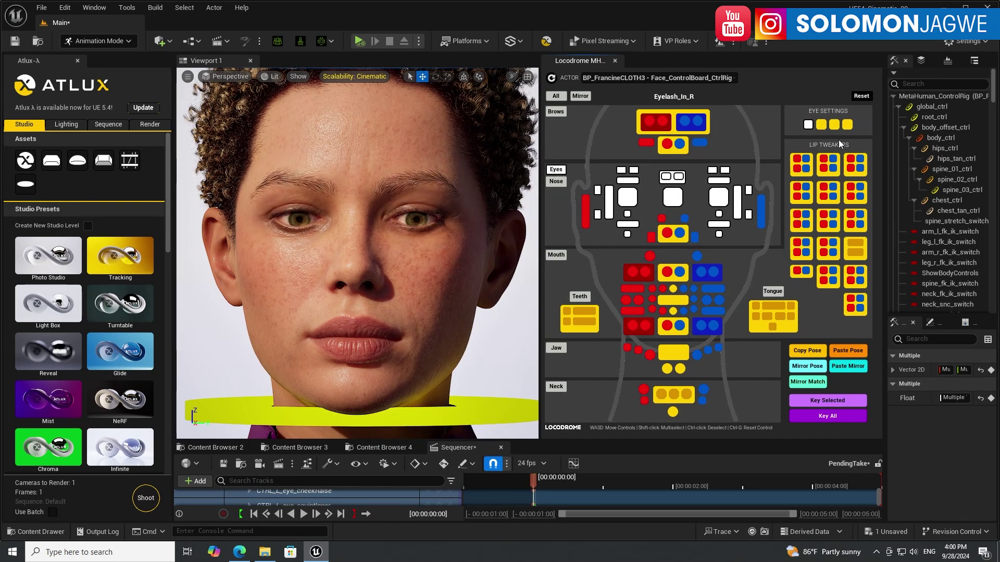
pyautogui.click(860, 97)
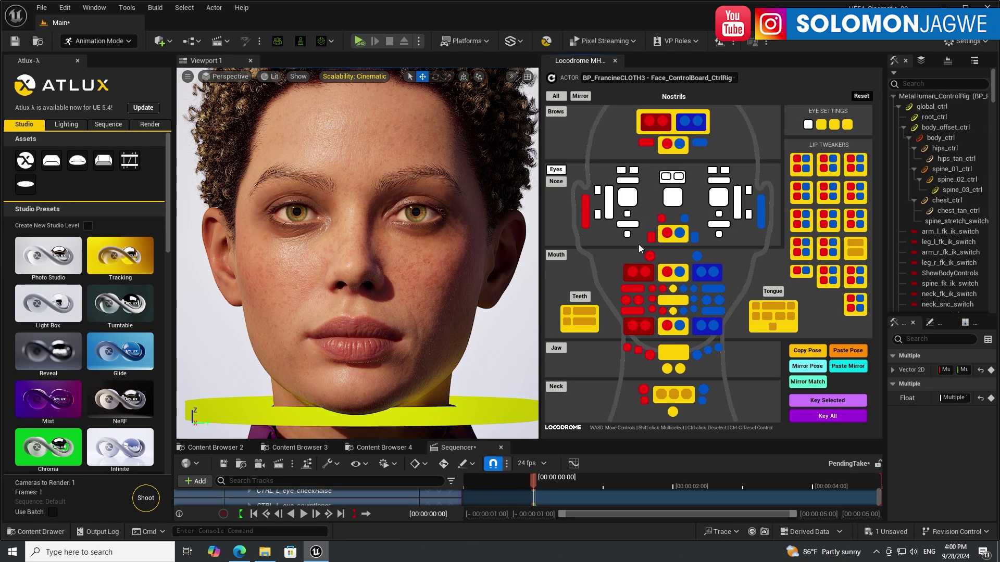
# Try selecting the whole Mouth, Jaw and Neck groups in the picker, followed by a single lip tweaker and the central jaw control
pyautogui.click(555, 255)
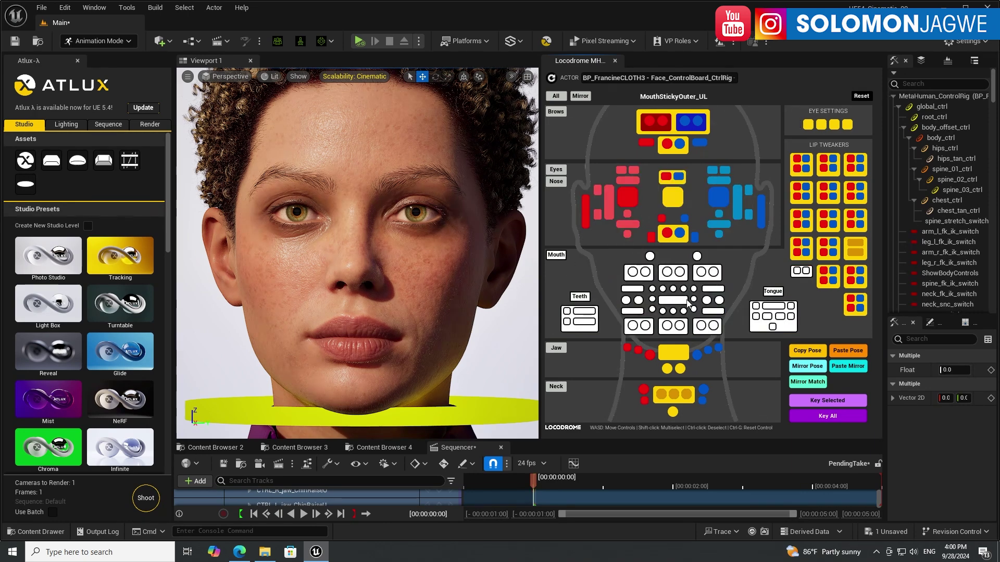
pyautogui.click(556, 348)
pyautogui.click(556, 387)
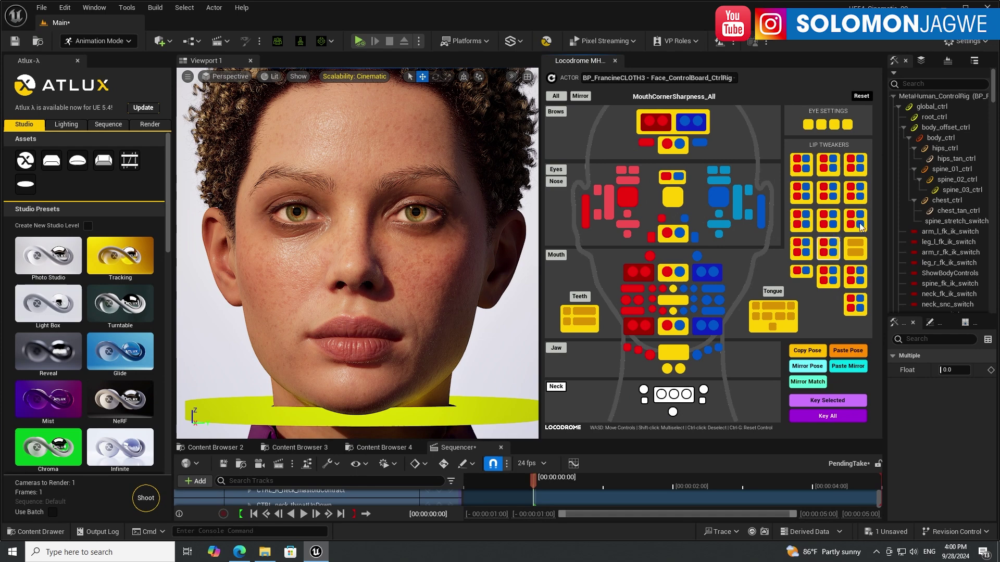
pyautogui.click(805, 169)
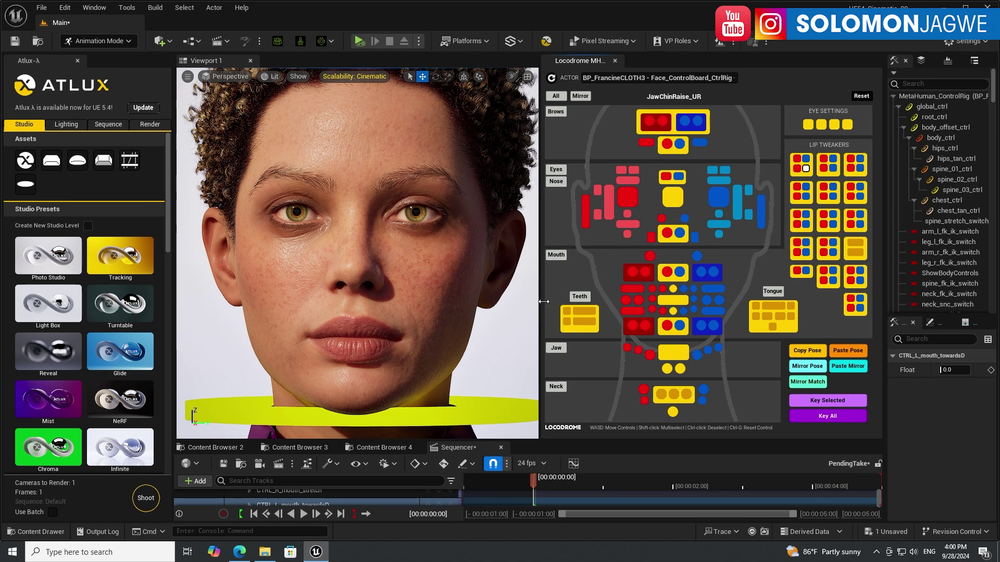
pyautogui.click(675, 357)
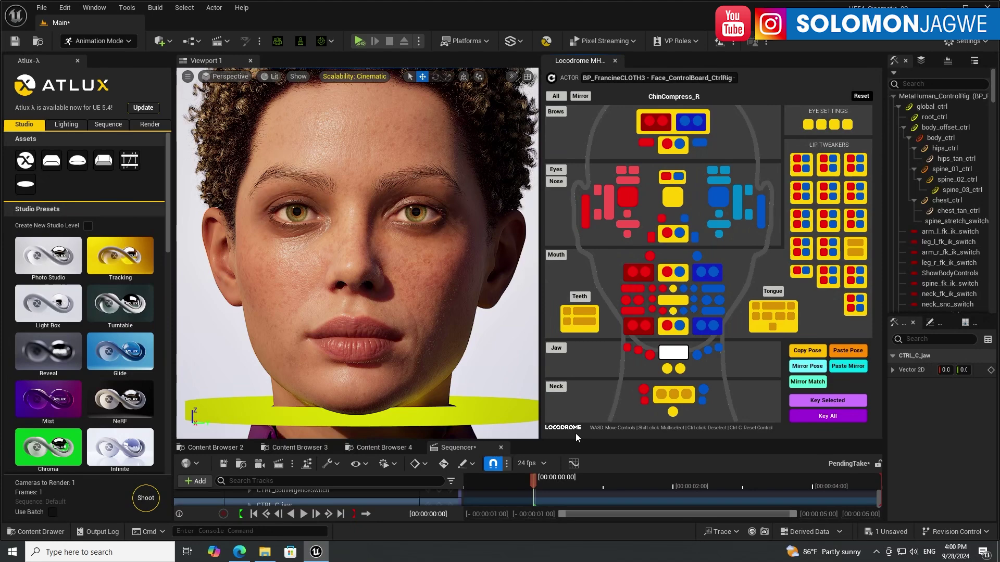
# Close Sequencer, refresh the picker's actor list, and enlarge the viewport and picker over the content browser
pyautogui.moveTo(576, 441); pyautogui.dragTo(528, 339)
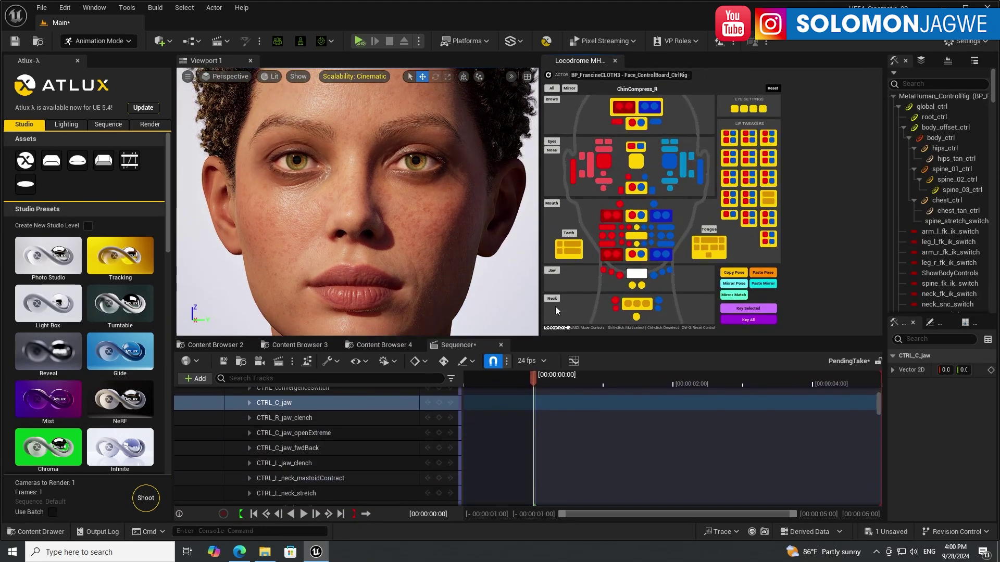
pyautogui.click(499, 345)
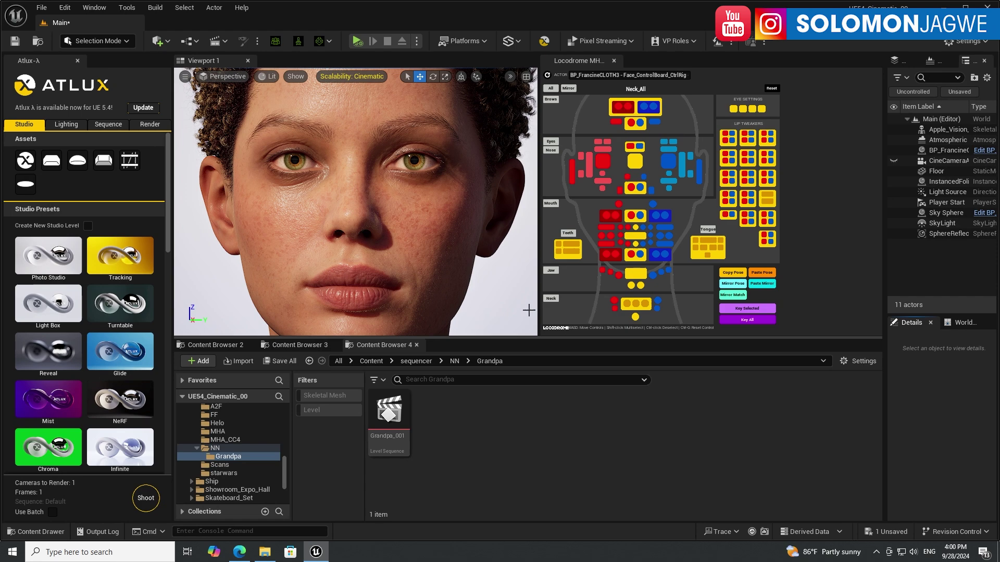
pyautogui.click(510, 248)
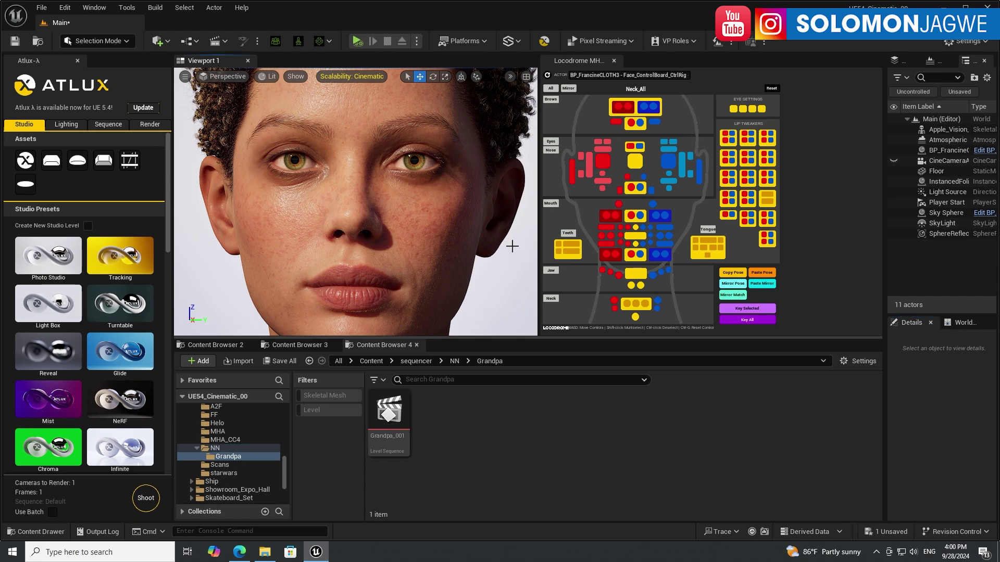
pyautogui.click(547, 76)
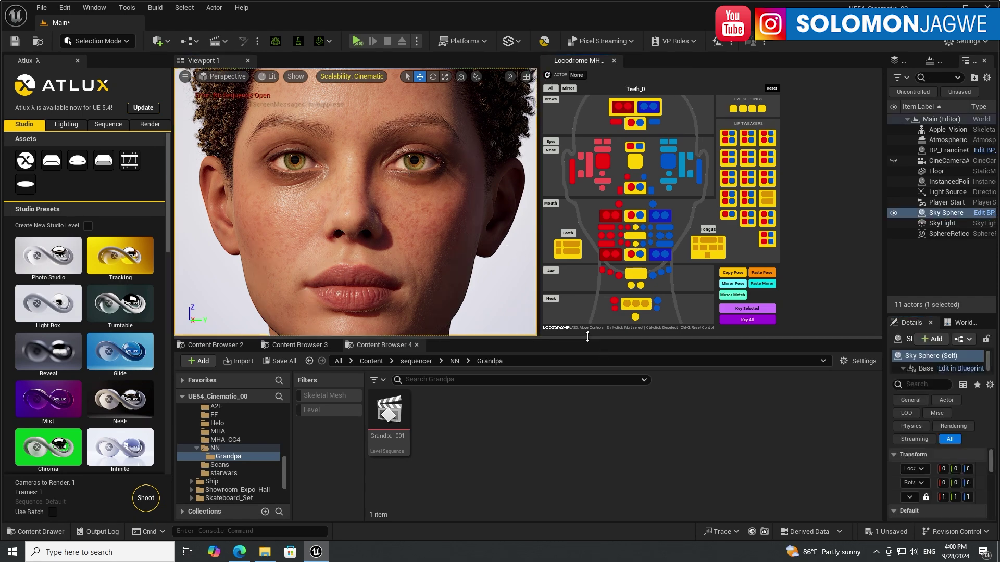
pyautogui.moveTo(586, 337); pyautogui.dragTo(586, 462)
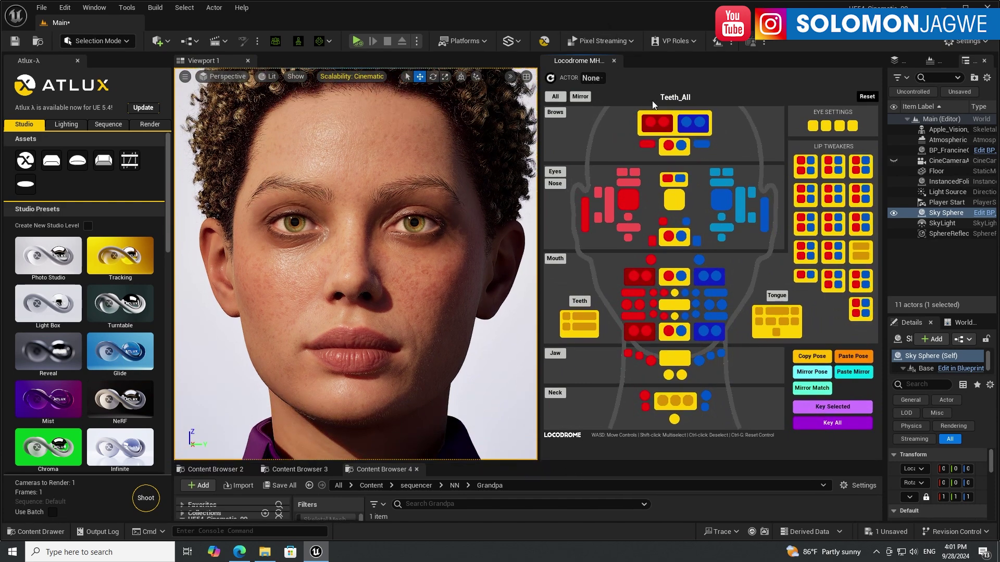
# Start adding a new level sequence and create a folder named Picker inside the sequencer folder
pyautogui.click(242, 40)
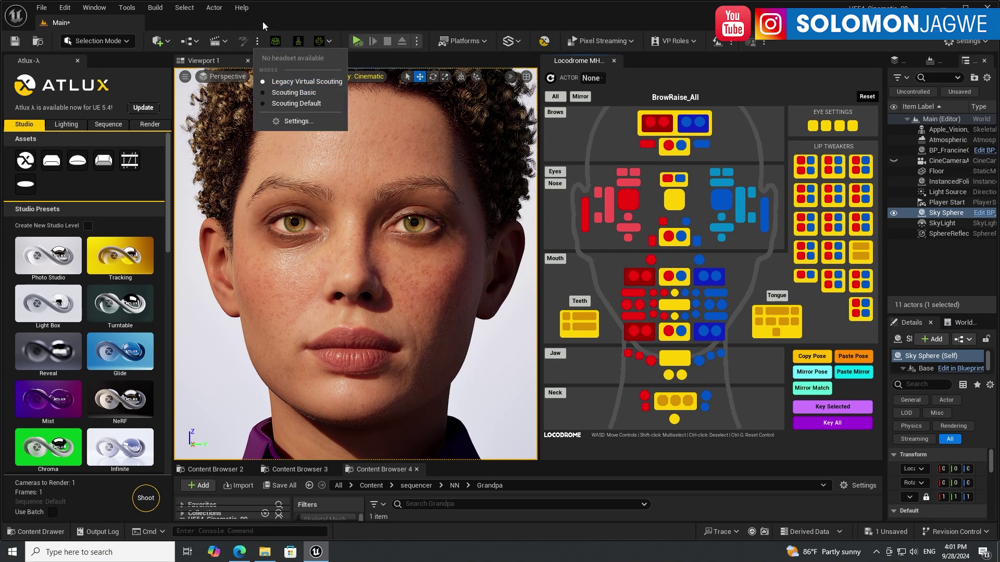
pyautogui.click(217, 40)
pyautogui.click(217, 41)
pyautogui.click(254, 68)
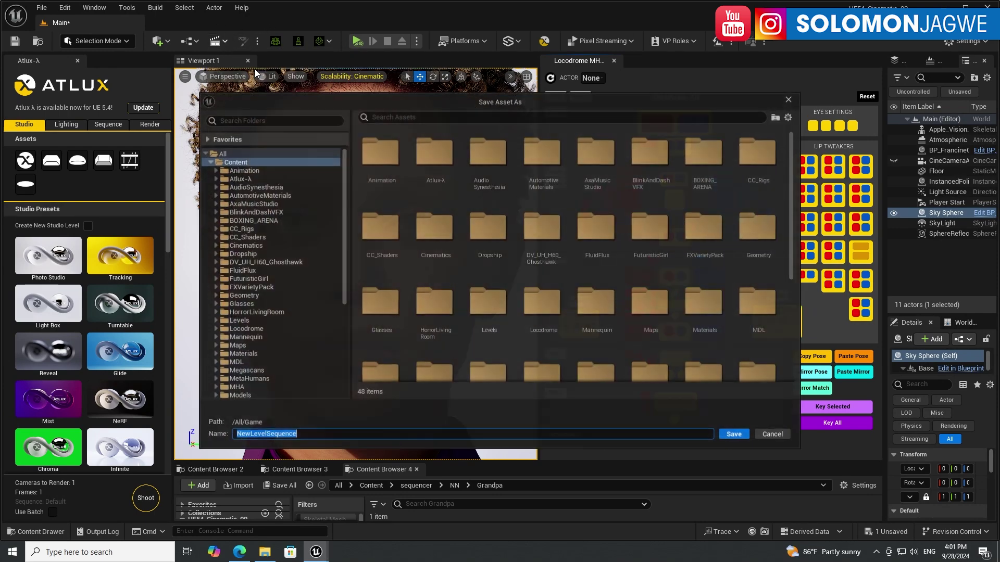
pyautogui.scroll(-3, 700, 336)
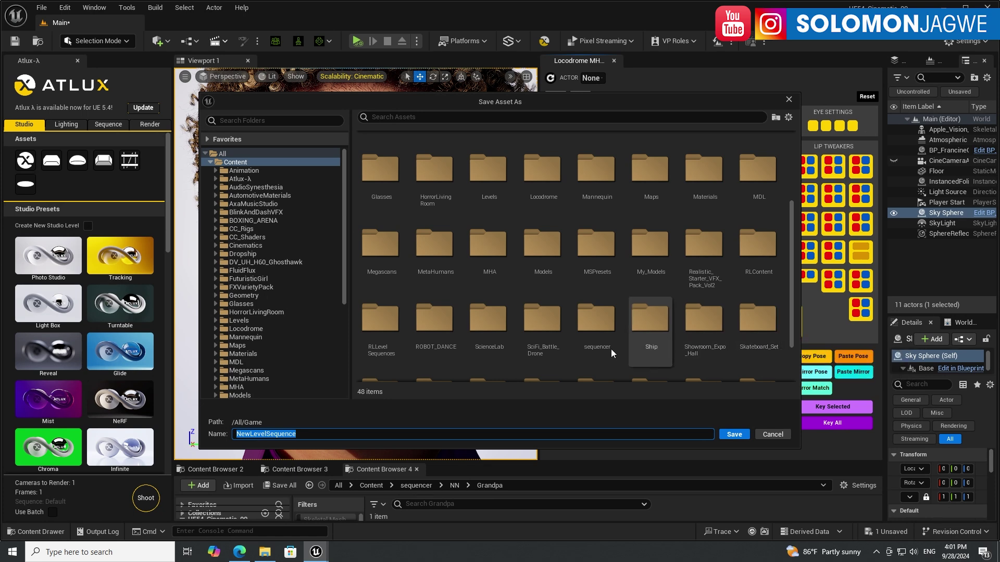
pyautogui.doubleClick(596, 317)
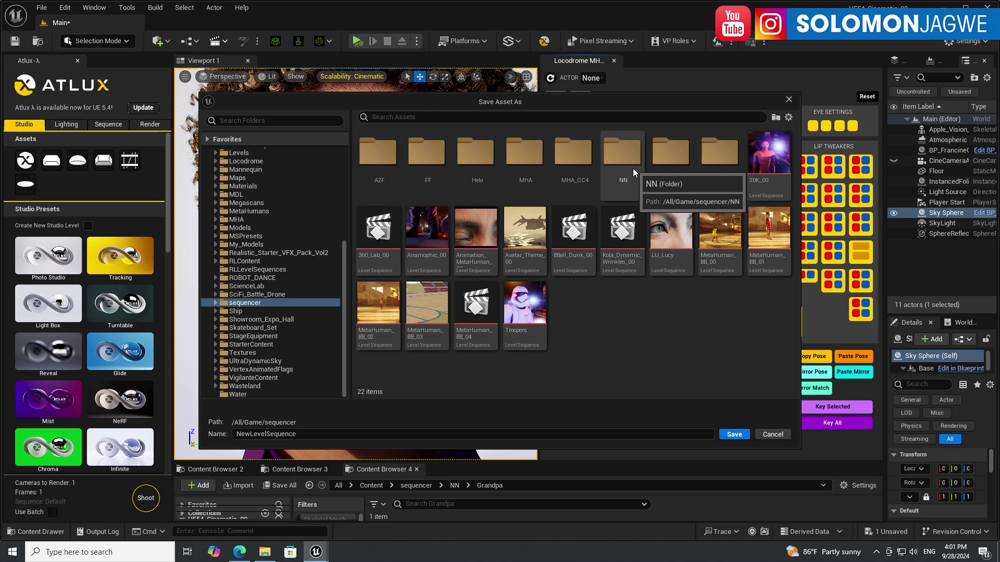
pyautogui.rightClick(585, 323)
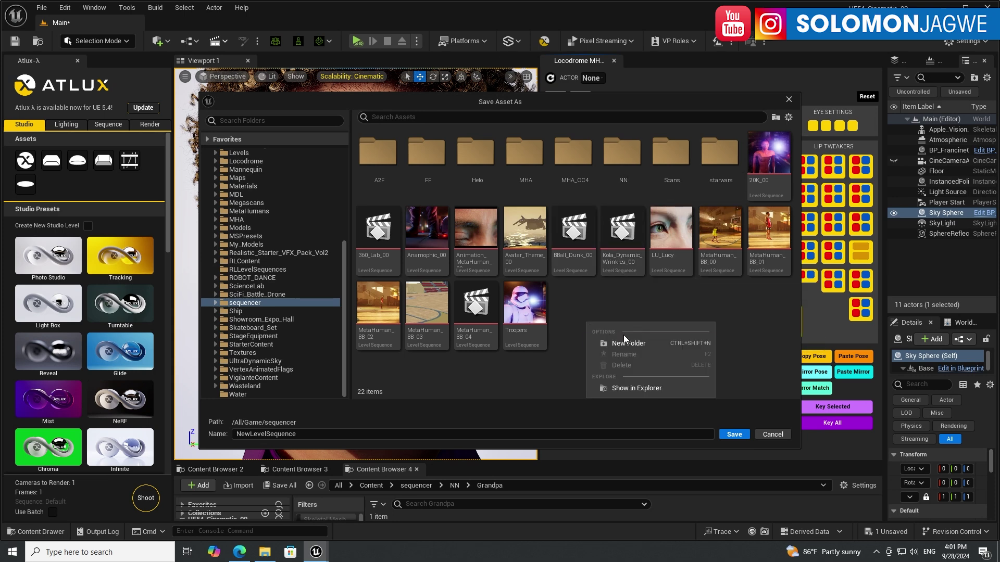
pyautogui.click(629, 343)
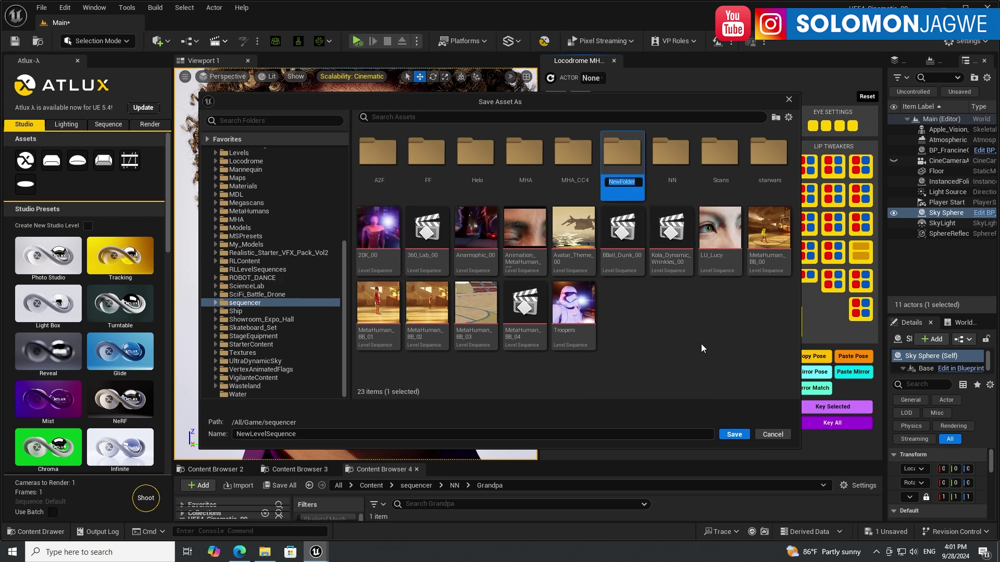
pyautogui.write('Picker')
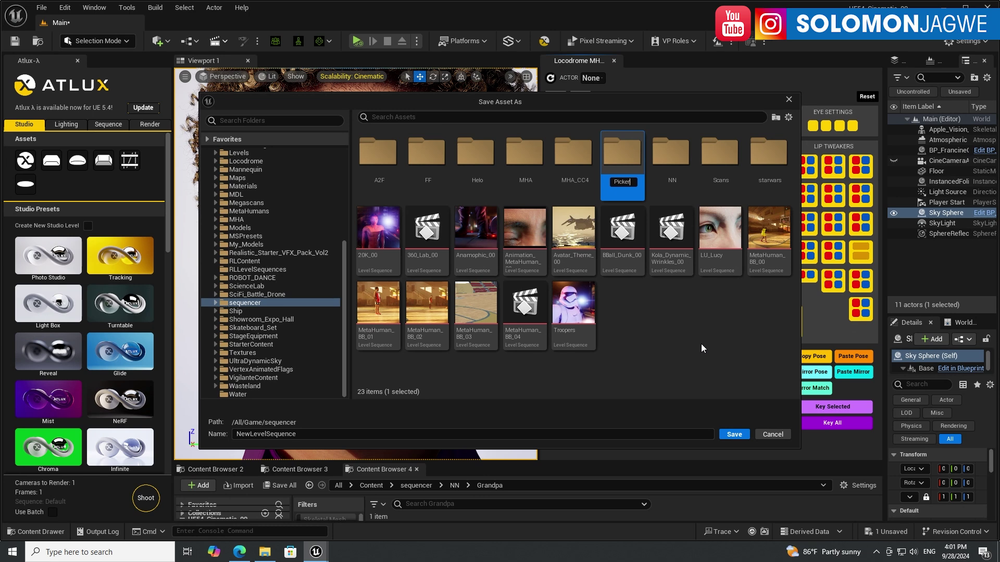
pyautogui.press('Return')
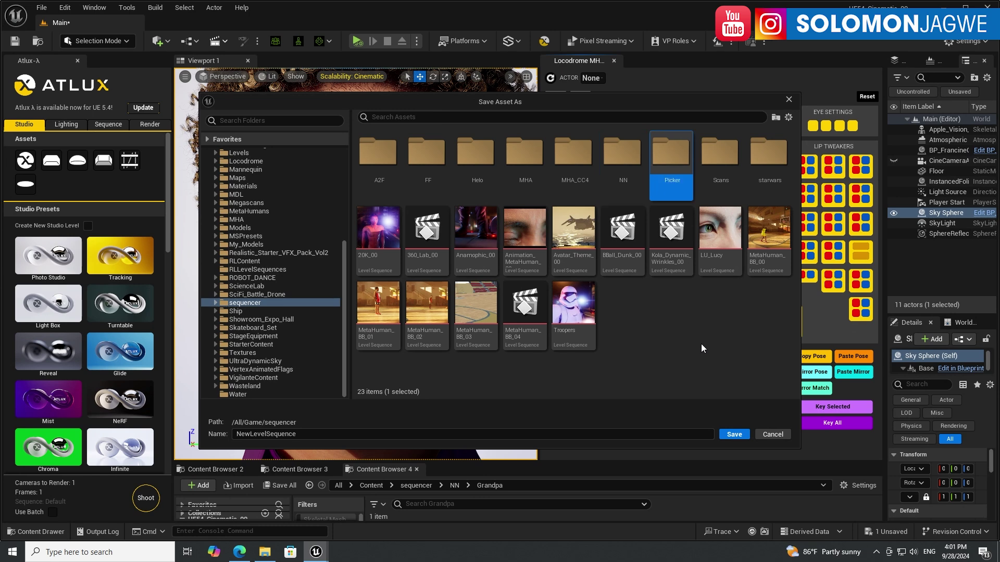
# Save the new level sequence as Picker in the sequencer/Picker folder
pyautogui.doubleClick(670, 146)
pyautogui.doubleClick(309, 437)
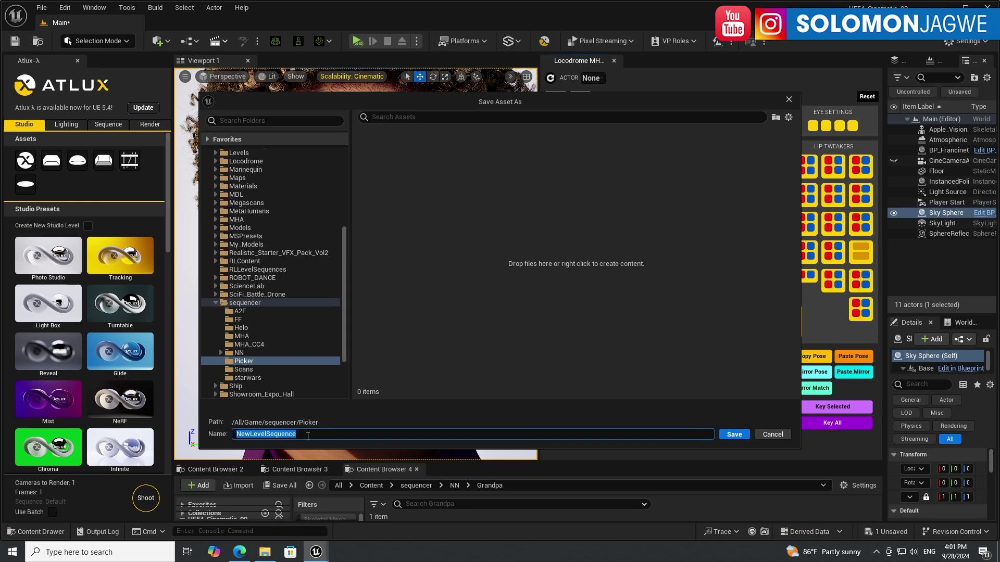
pyautogui.write('Picker')
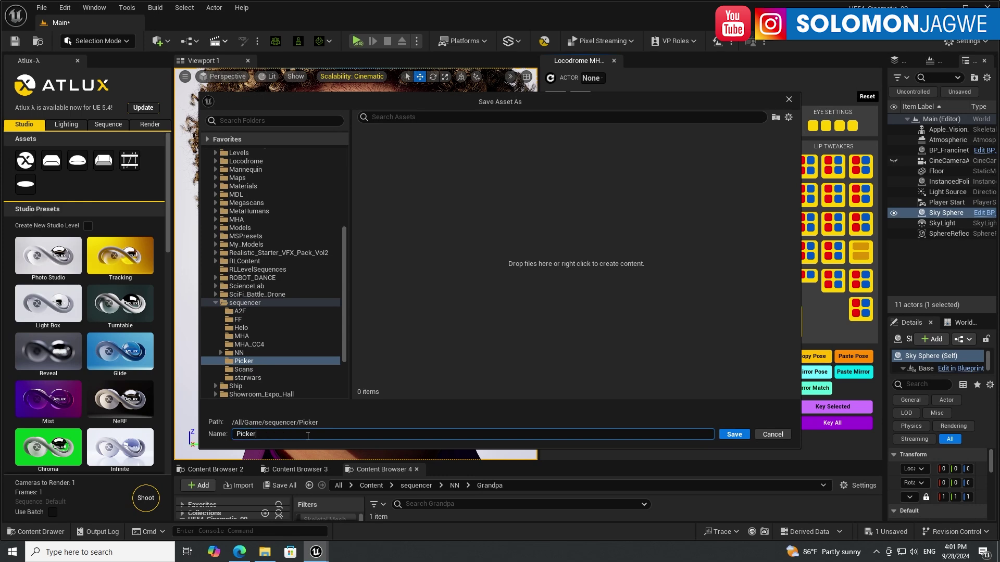
pyautogui.press('Return')
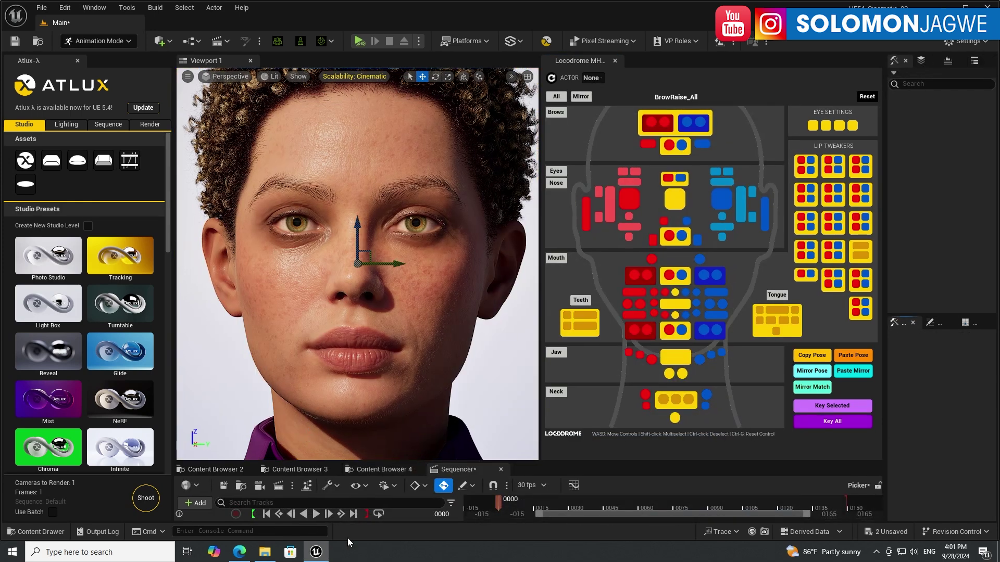
# Enlarge Sequencer, show the Outliner, and add the BP_FrancineCLOTH3 actor to the Picker sequence
pyautogui.moveTo(523, 462); pyautogui.dragTo(500, 351)
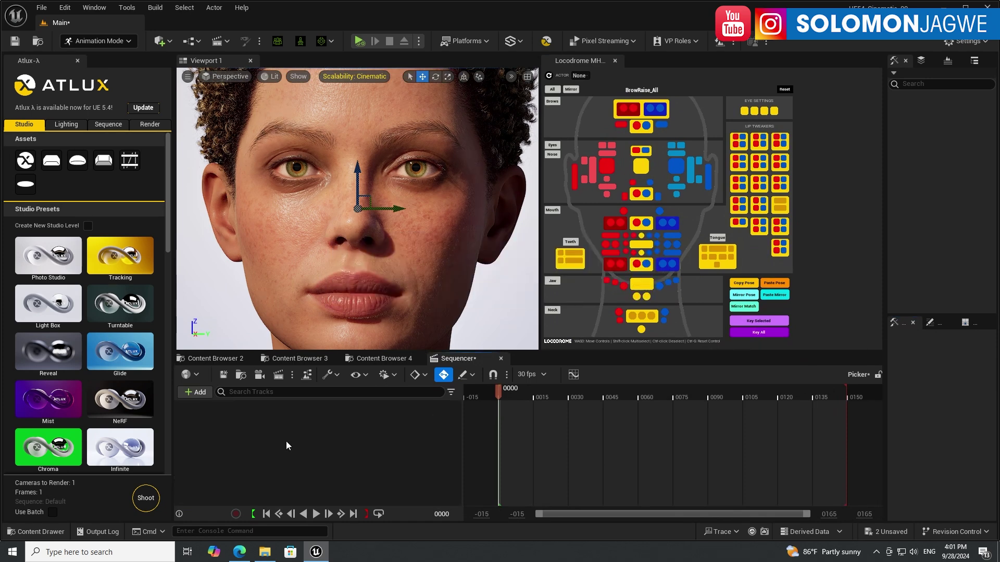
pyautogui.click(454, 224)
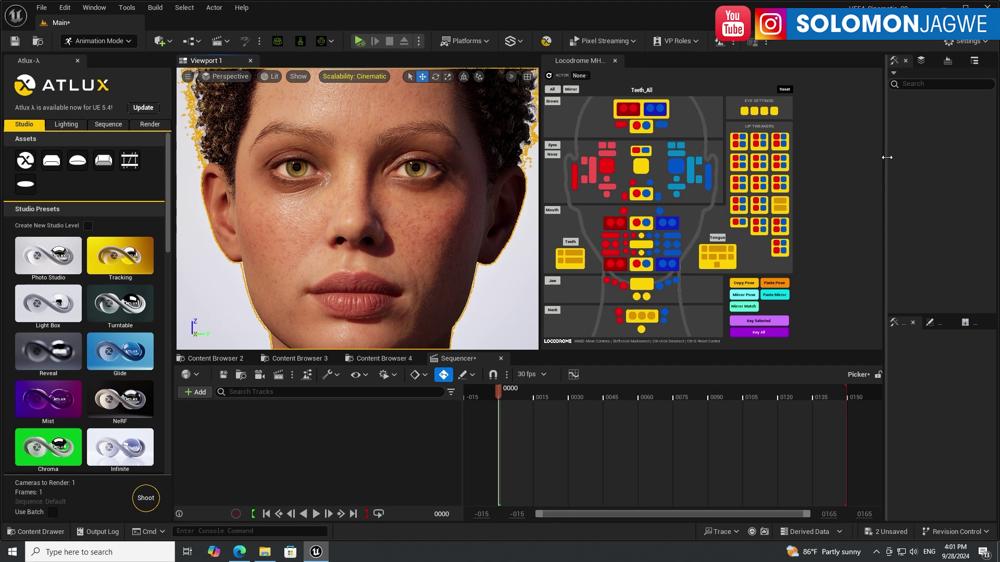
pyautogui.moveTo(883, 157); pyautogui.dragTo(738, 167)
pyautogui.moveTo(886, 183); pyautogui.dragTo(739, 179)
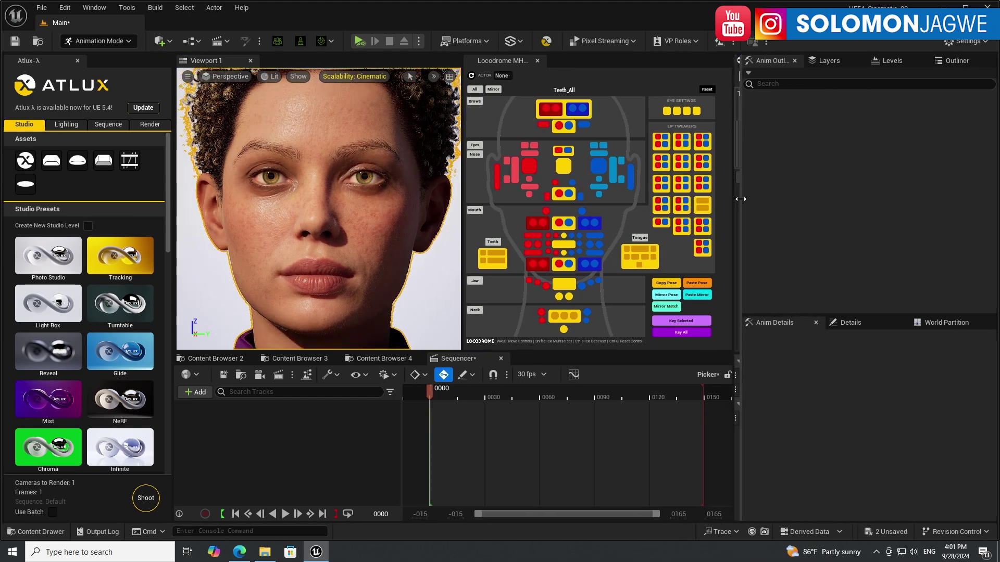
pyautogui.click(957, 60)
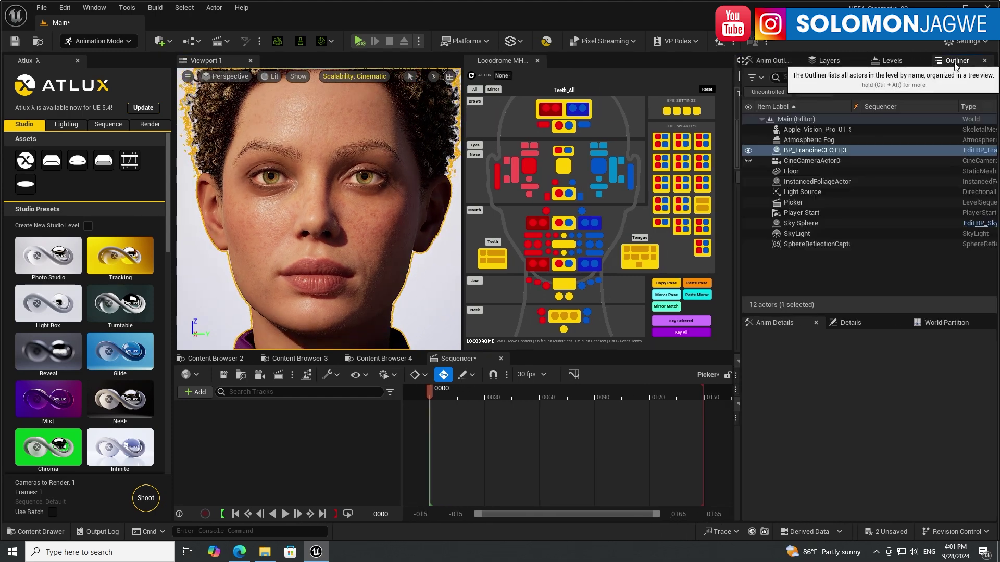
pyautogui.click(816, 151)
pyautogui.moveTo(802, 158); pyautogui.dragTo(274, 432)
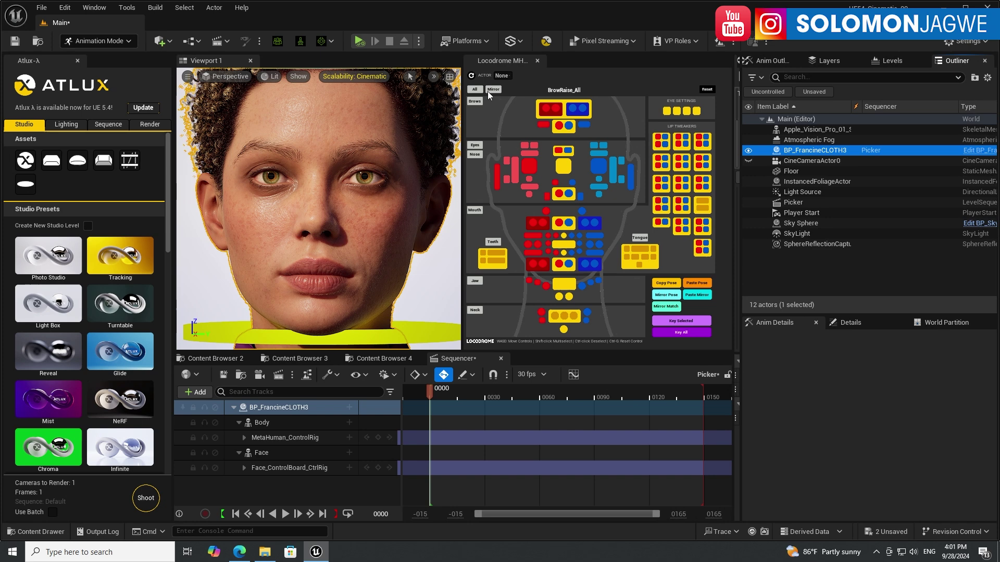
# Narrow the side panels and shorten Sequencer to give the viewport and face picker more room
pyautogui.moveTo(739, 148); pyautogui.dragTo(881, 149)
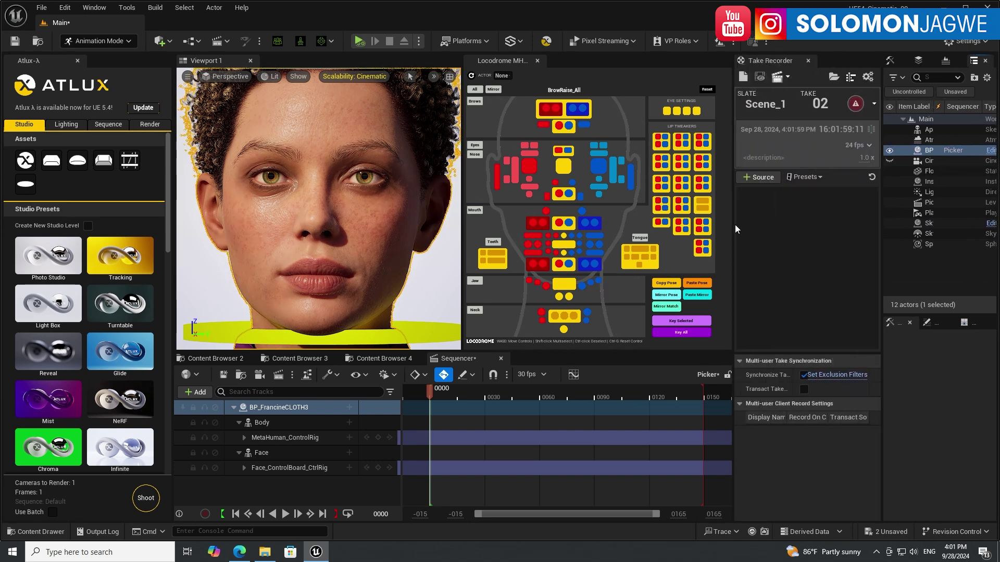
pyautogui.moveTo(737, 229); pyautogui.dragTo(879, 229)
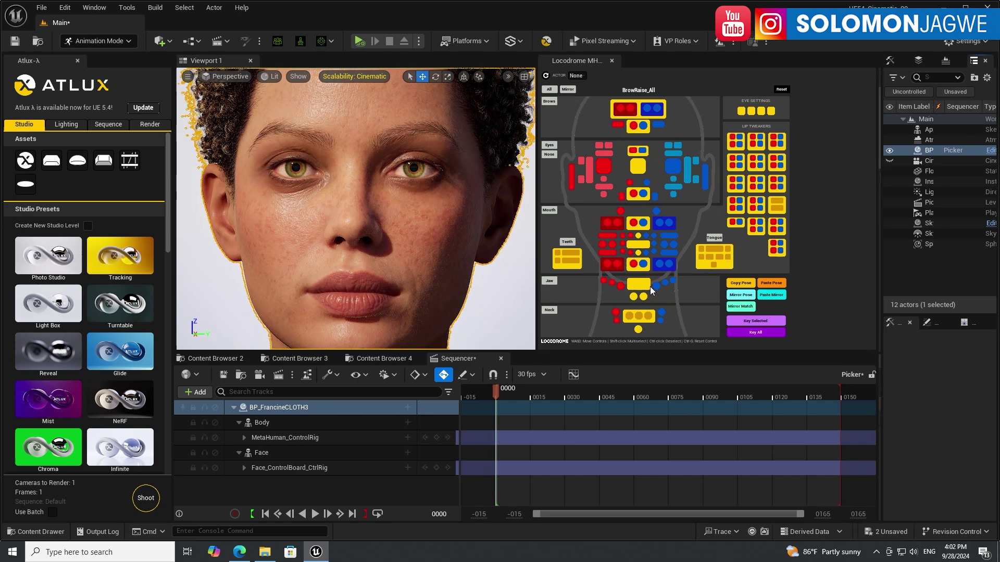
pyautogui.moveTo(500, 352); pyautogui.dragTo(498, 436)
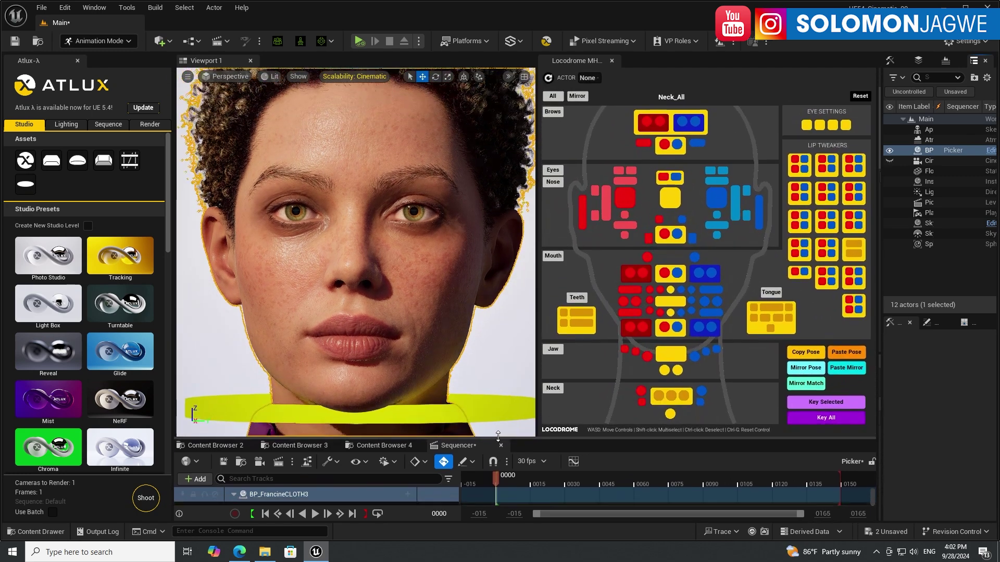
# Refresh the picker's actor list and set the actor to BP_FrancineCLOTH3 - Face_ControlBoard_CtrlRig
pyautogui.click(590, 78)
pyautogui.click(590, 89)
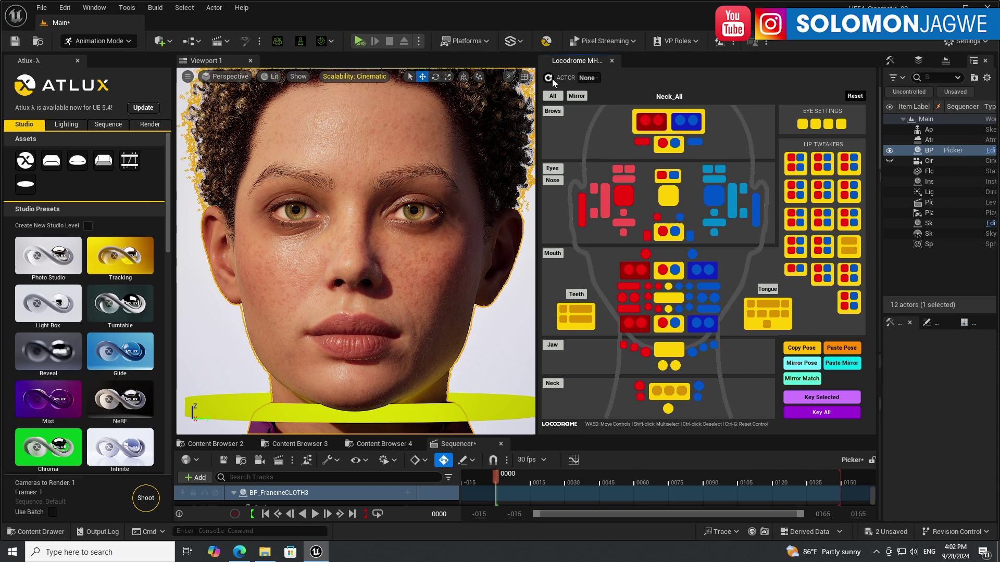
pyautogui.click(593, 82)
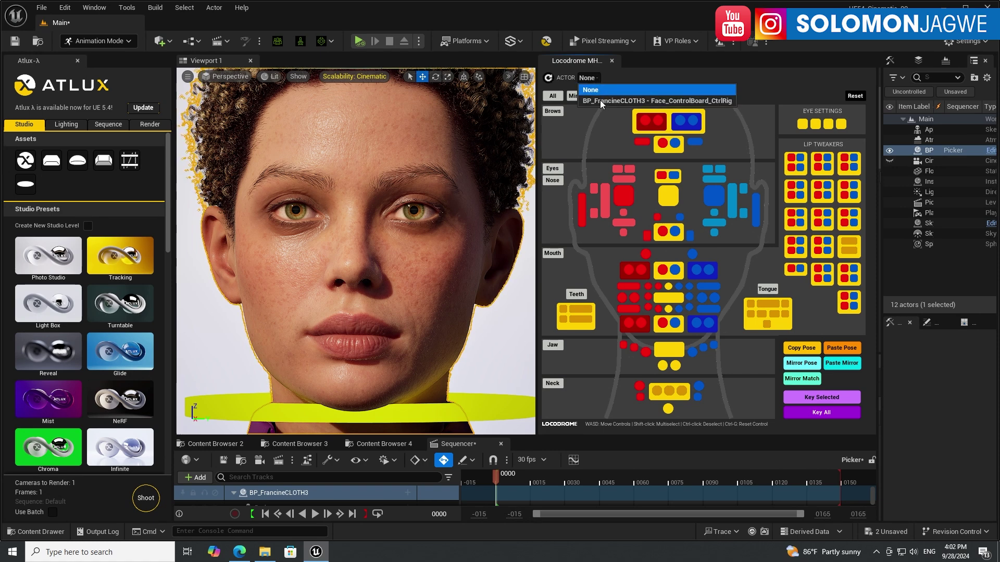
pyautogui.click(600, 100)
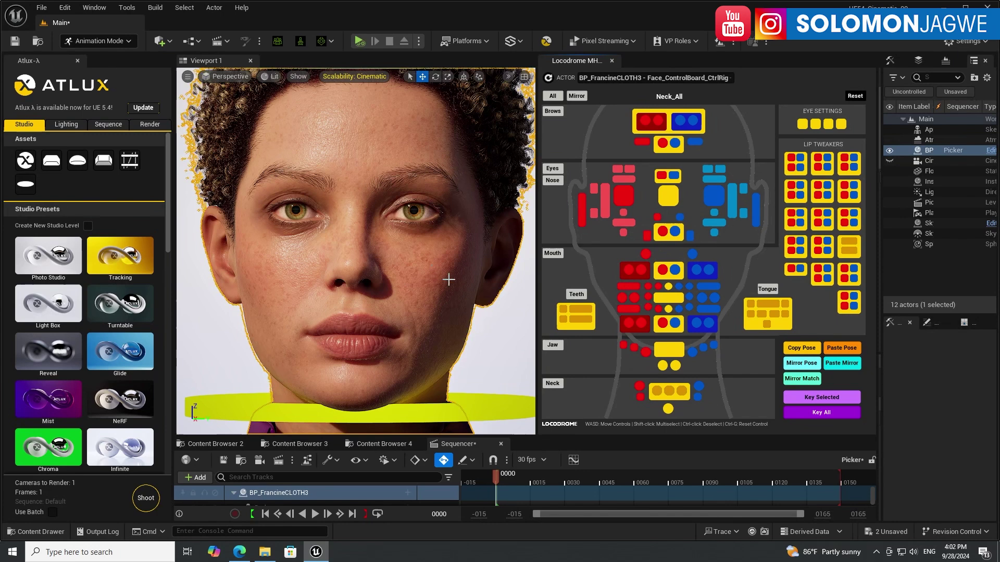
# Select the central Eyes control in the picker and move the gaze up, down and sideways, ending close to straight ahead
pyautogui.click(670, 196)
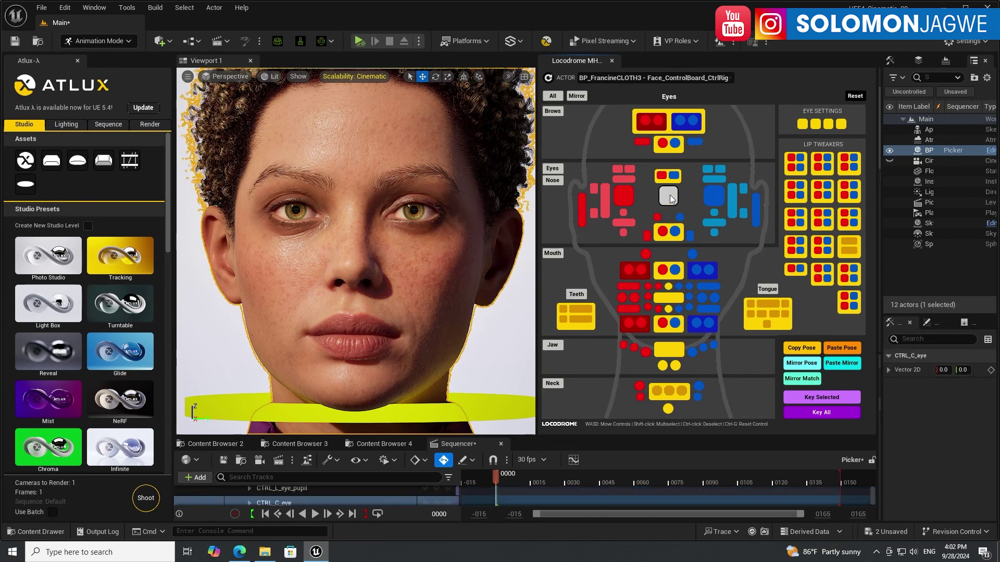
pyautogui.press('s')
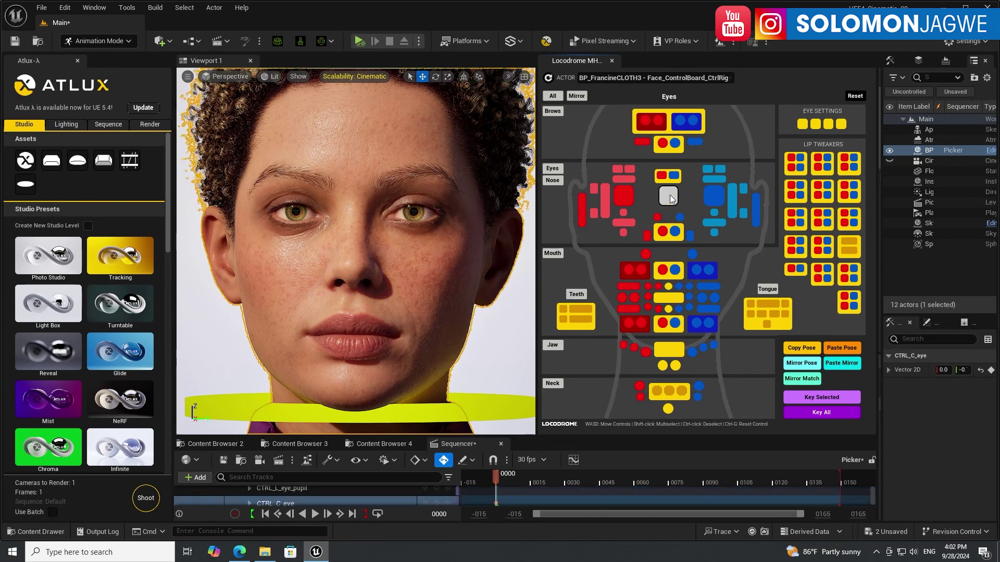
pyautogui.moveTo(669, 195); pyautogui.dragTo(609, 83)
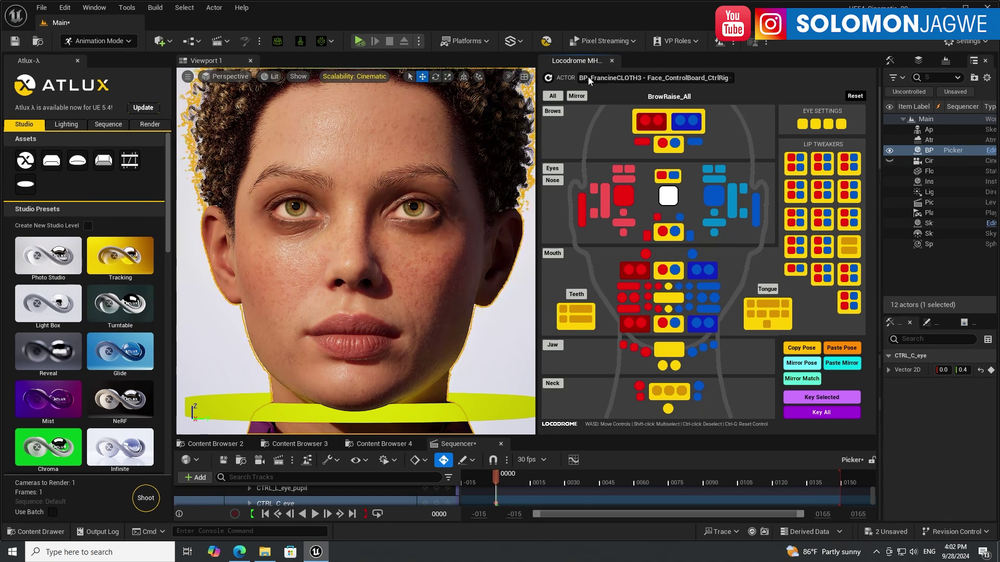
pyautogui.press('s')
pyautogui.press('s')
pyautogui.press('d')
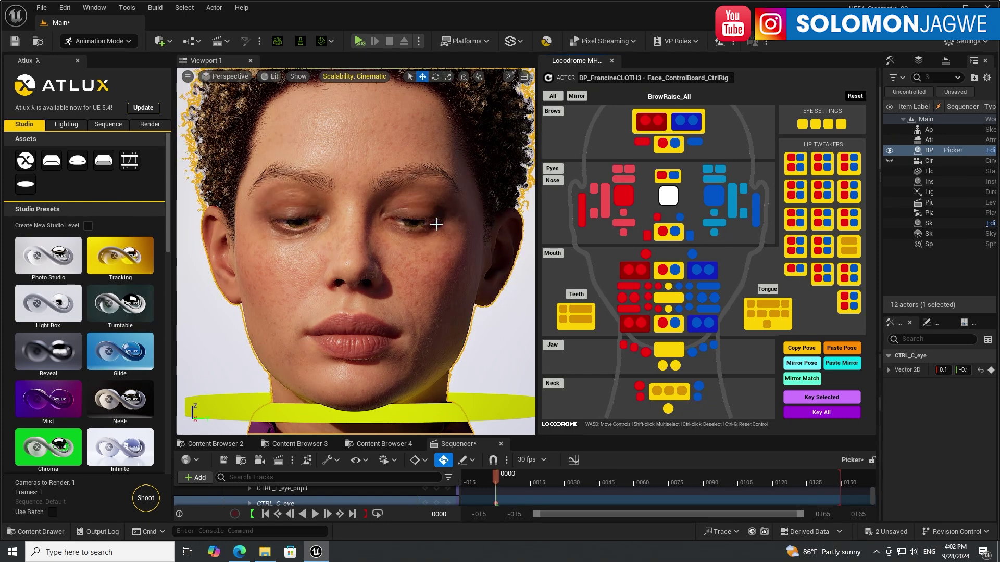
pyautogui.press('d')
pyautogui.press('w')
pyautogui.press('w')
pyautogui.press('w')
pyautogui.press('w')
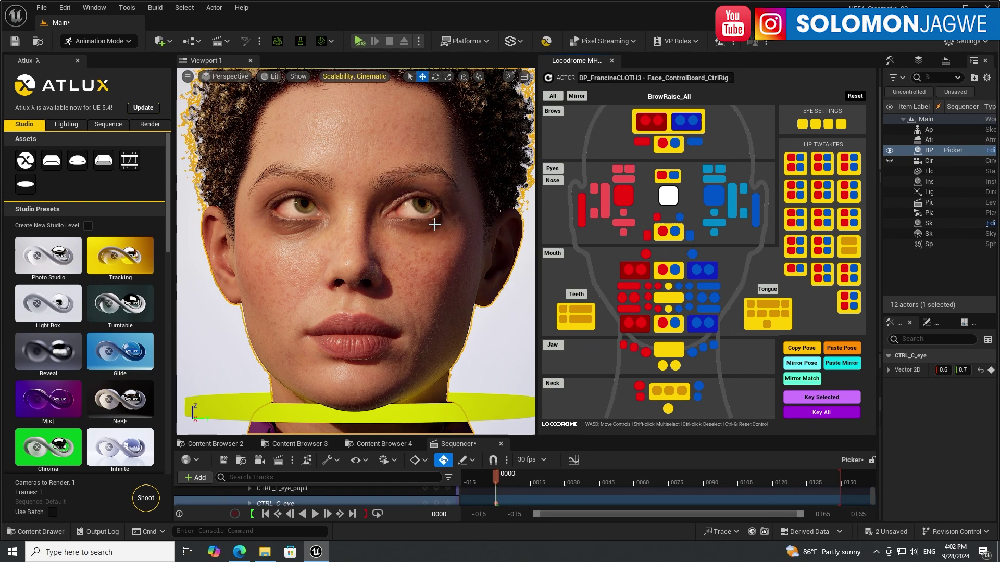
pyautogui.press('s')
pyautogui.press('s')
pyautogui.press('s')
pyautogui.press('s')
pyautogui.press('a')
pyautogui.press('a')
pyautogui.press('a')
pyautogui.press('a')
pyautogui.press('a')
pyautogui.press('a')
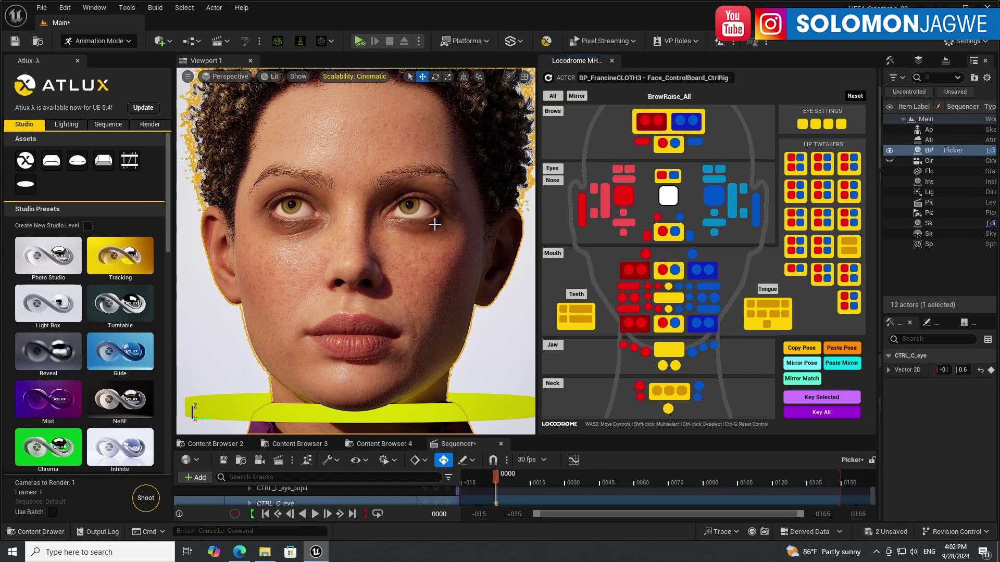
pyautogui.press('s')
pyautogui.press('s')
pyautogui.press('s')
pyautogui.press('s')
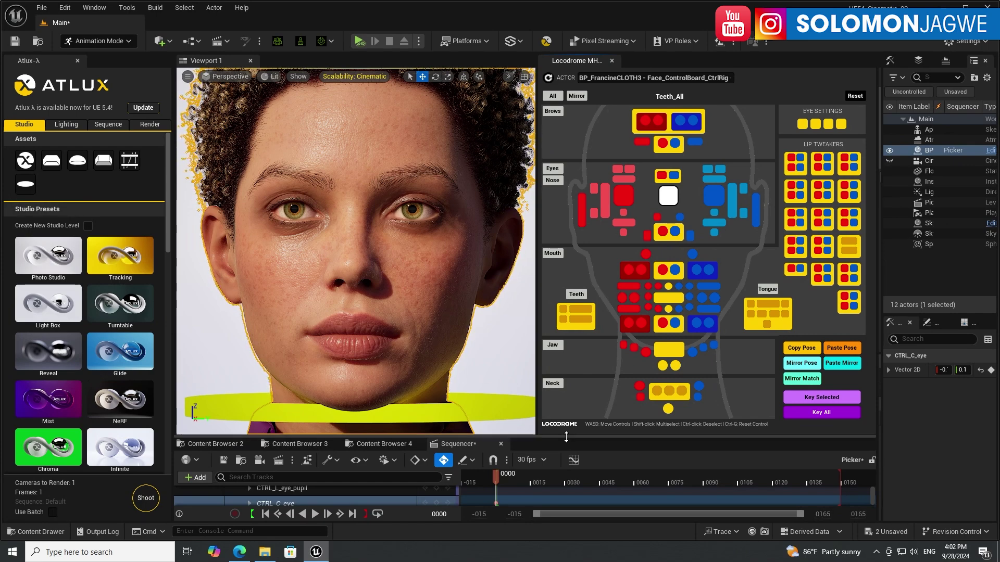
# Examine the CTRL_C_eye keyframe in an enlarged Sequencer, collapse the Face_ControlBoard_CtrlRig track, and shrink Sequencer again
pyautogui.moveTo(567, 437); pyautogui.dragTo(586, 285)
pyautogui.scroll(-10, 438, 374)
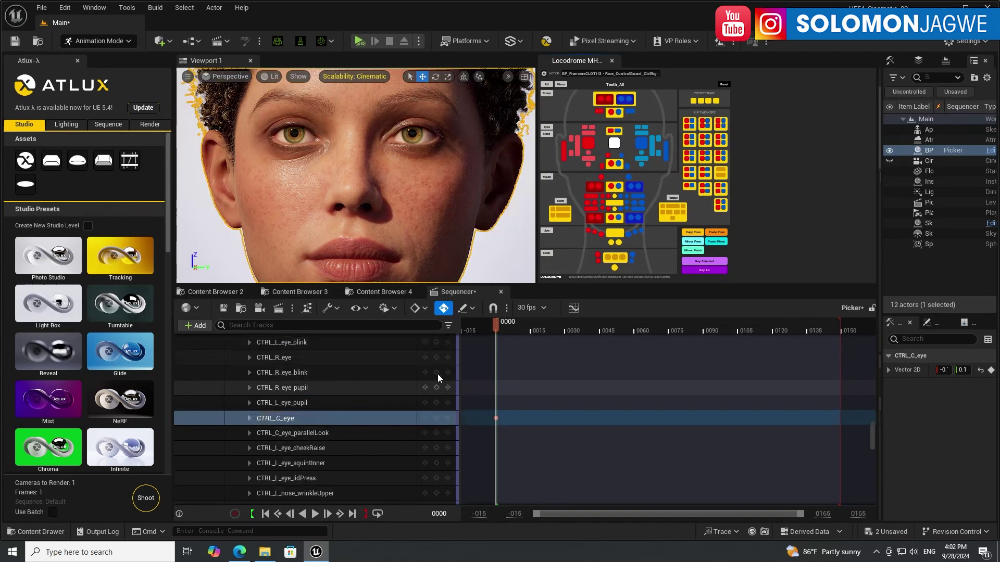
pyautogui.scroll(10, 430, 363)
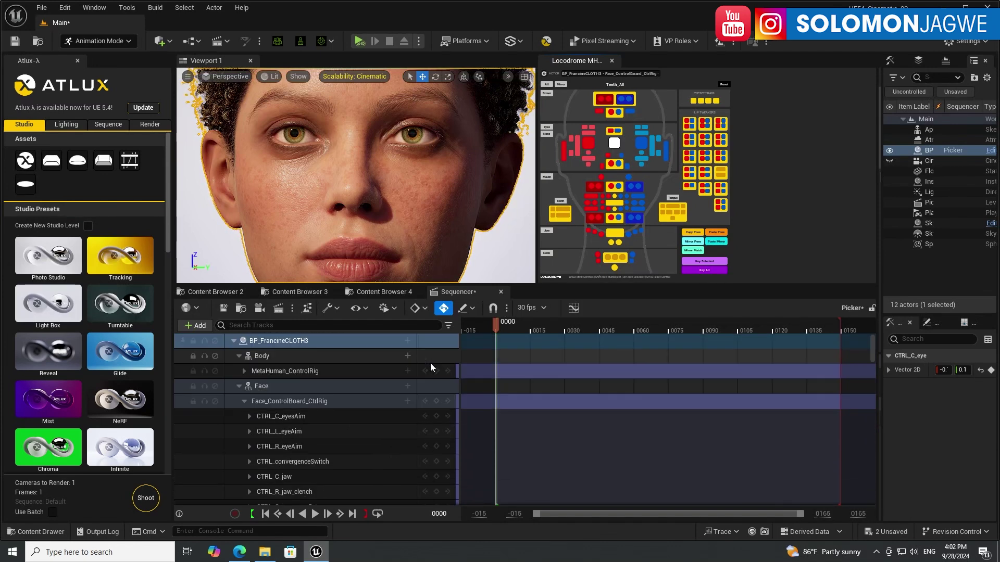
pyautogui.click(244, 401)
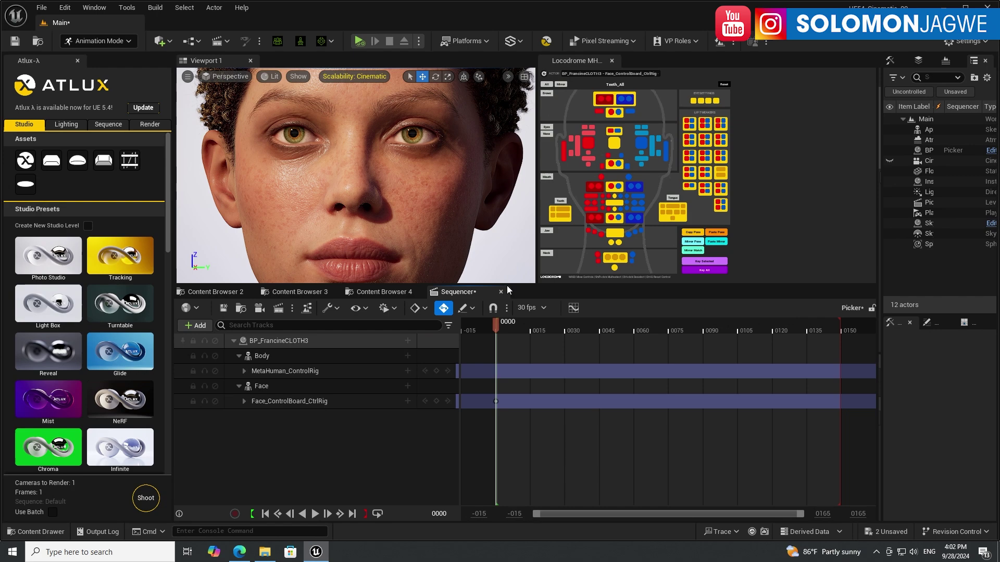
pyautogui.moveTo(511, 284); pyautogui.dragTo(511, 441)
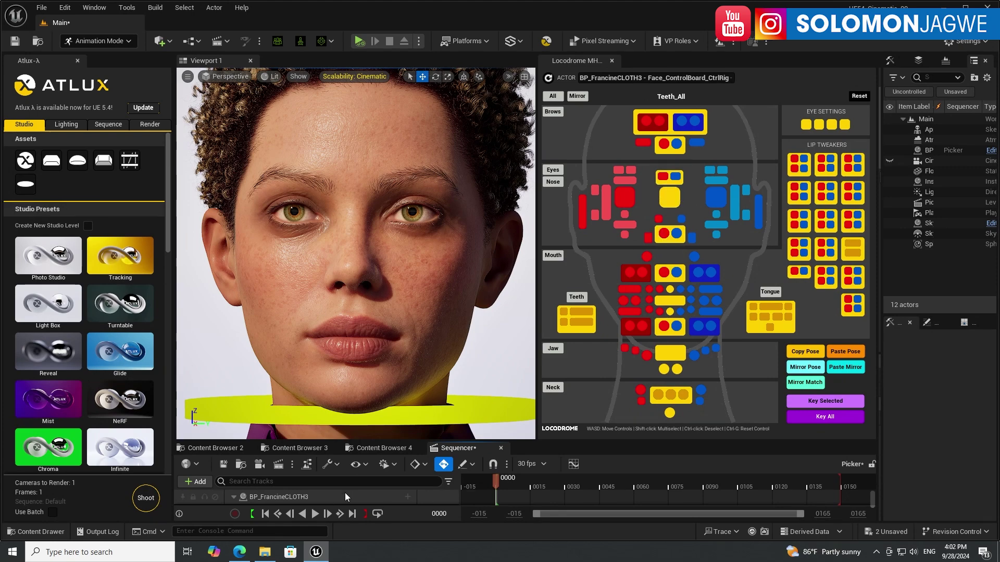
# Switch to the browser, review the face picker's Gumroad product and download pages, and return to Unreal Editor
pyautogui.click(239, 552)
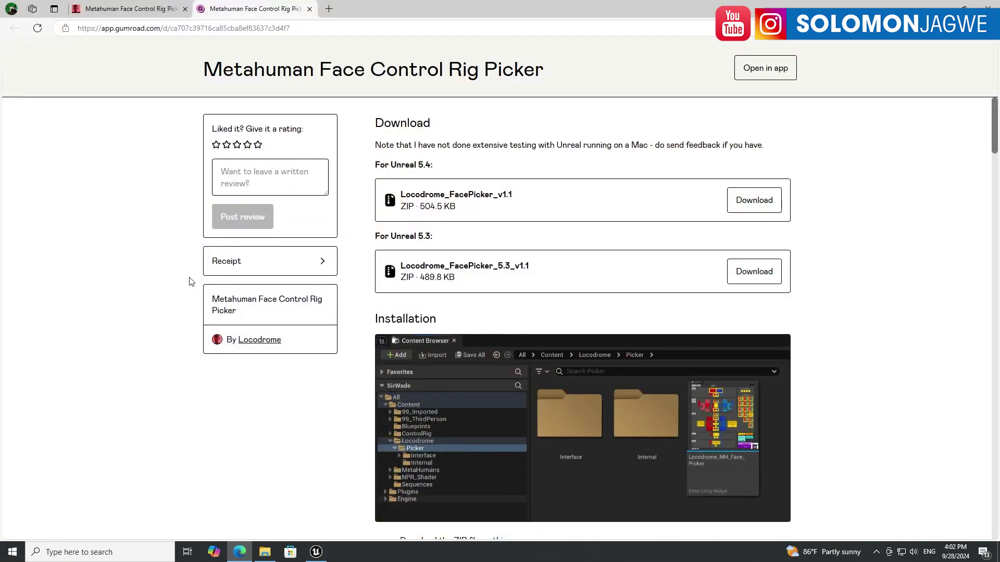
pyautogui.click(103, 11)
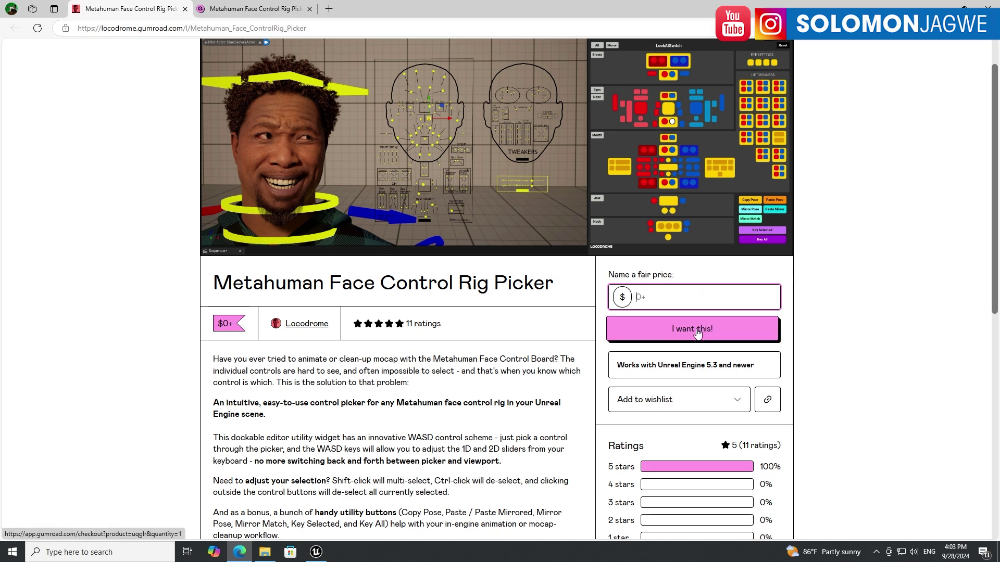
pyautogui.click(244, 12)
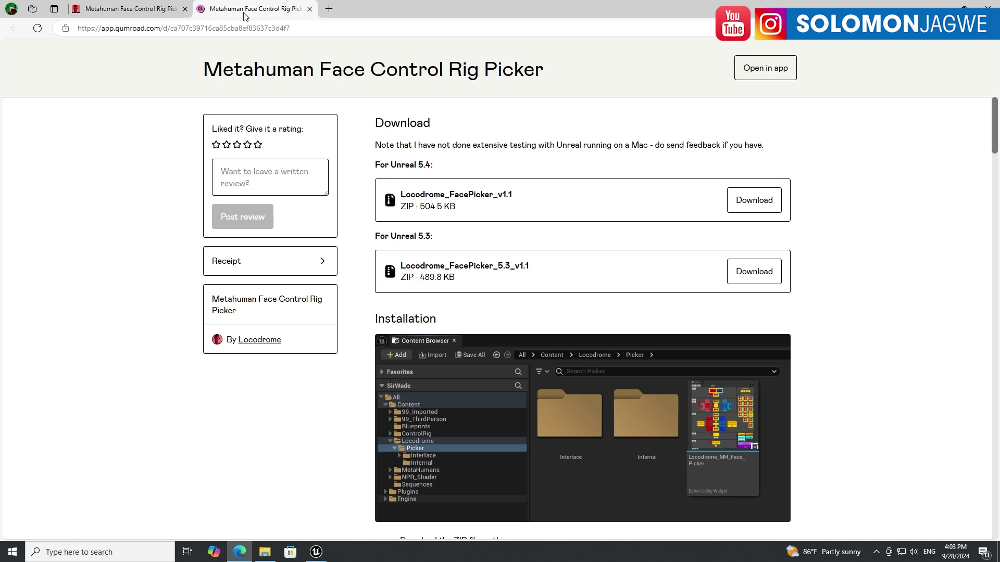
pyautogui.click(940, 8)
pyautogui.click(120, 11)
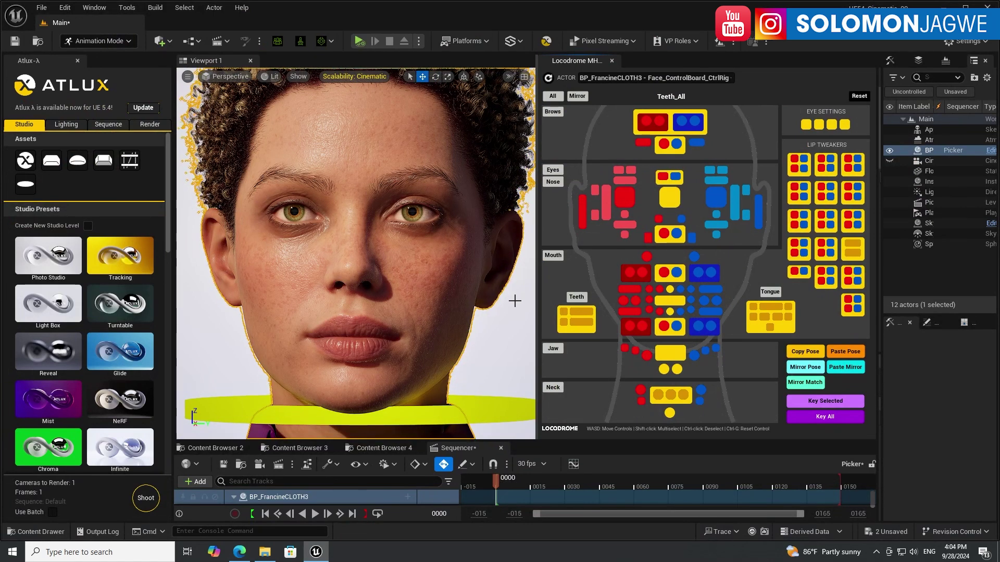
# Select the central Eyes control in the picker again
pyautogui.click(671, 196)
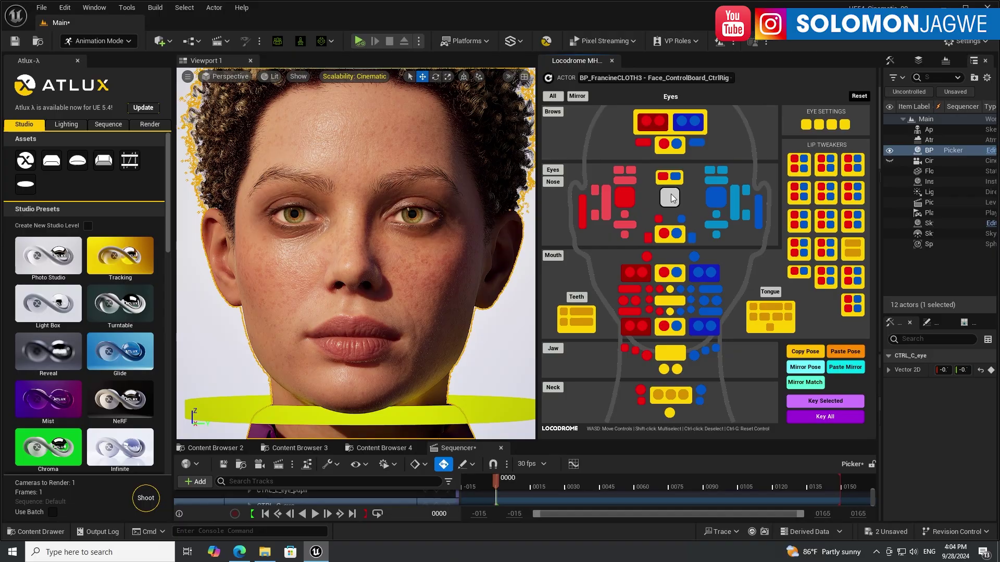